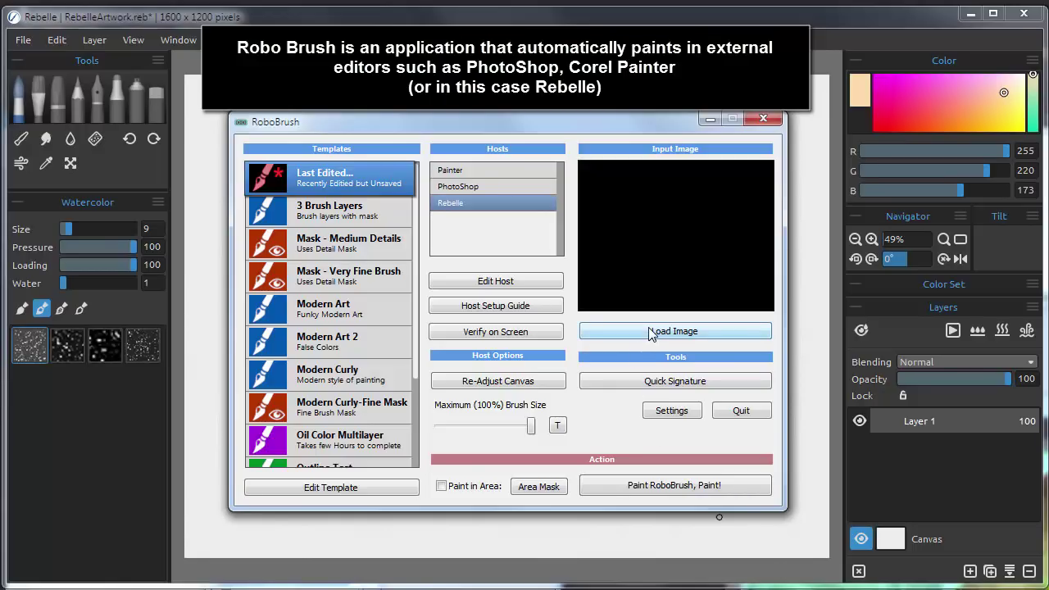
Step: Load the town square photo as the input image and open the Rebelle host for editing
click(652, 332)
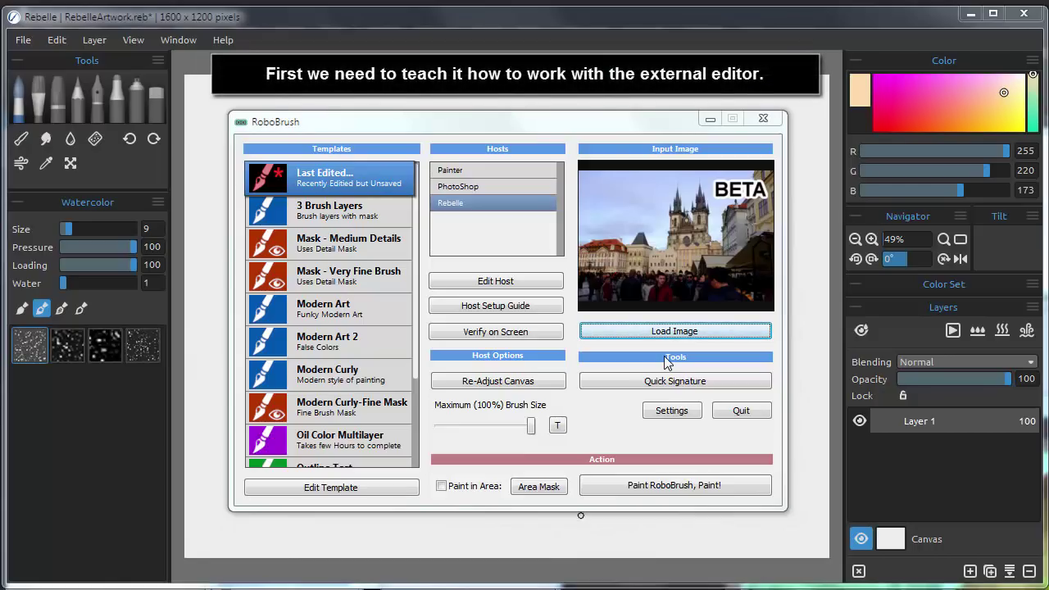
click(537, 280)
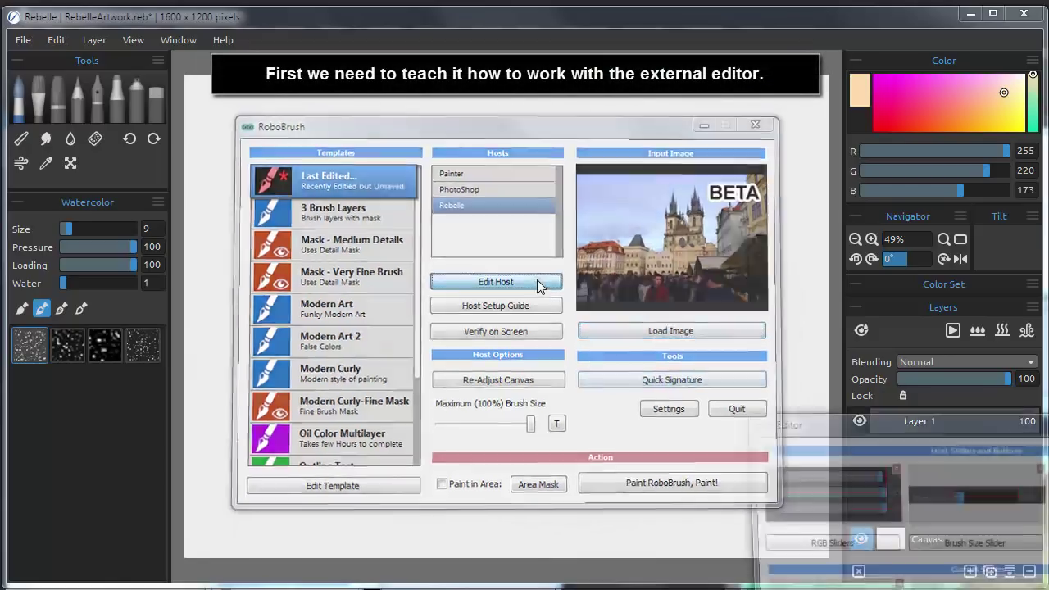
drag(918, 434, 366, 167)
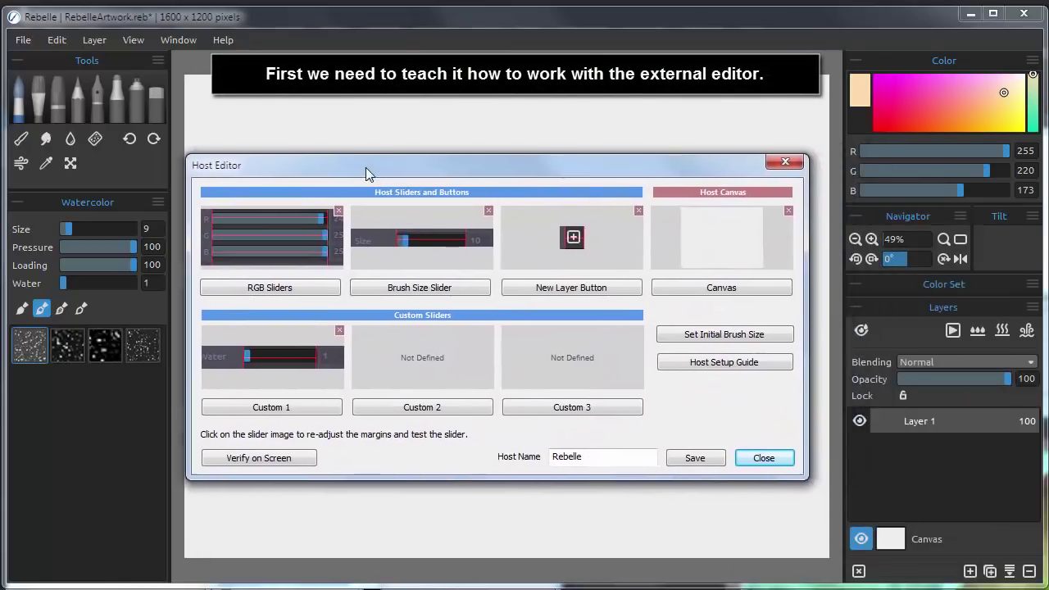
Step: Clear all existing slider, new layer button and canvas definitions from the Rebelle host
click(336, 212)
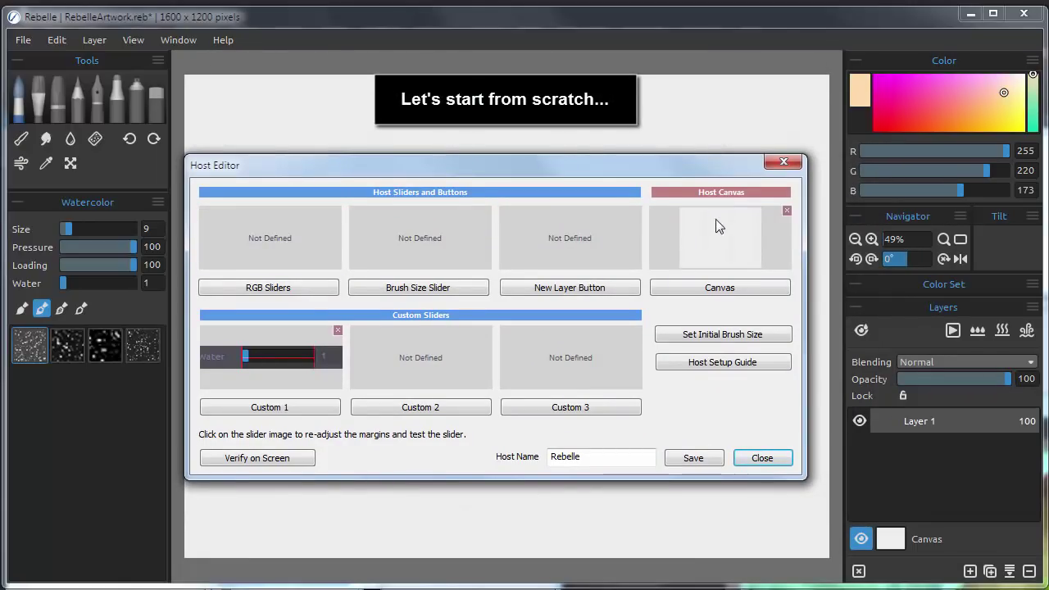
click(784, 212)
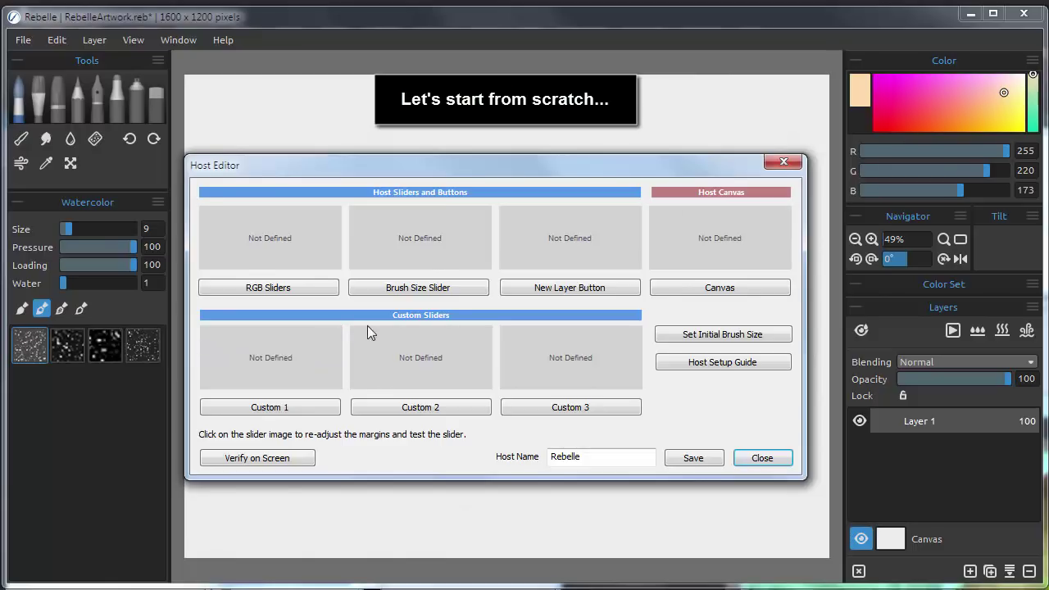
drag(454, 173, 465, 174)
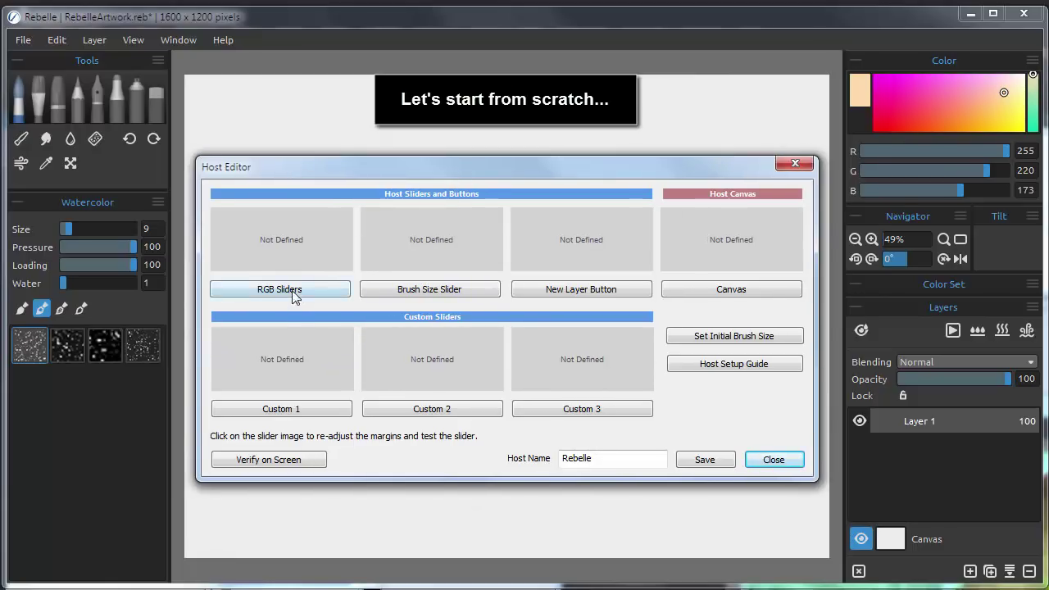
Step: Mark the screen area around Rebelle's R, G and B color sliders as the host's RGB Sliders
click(280, 289)
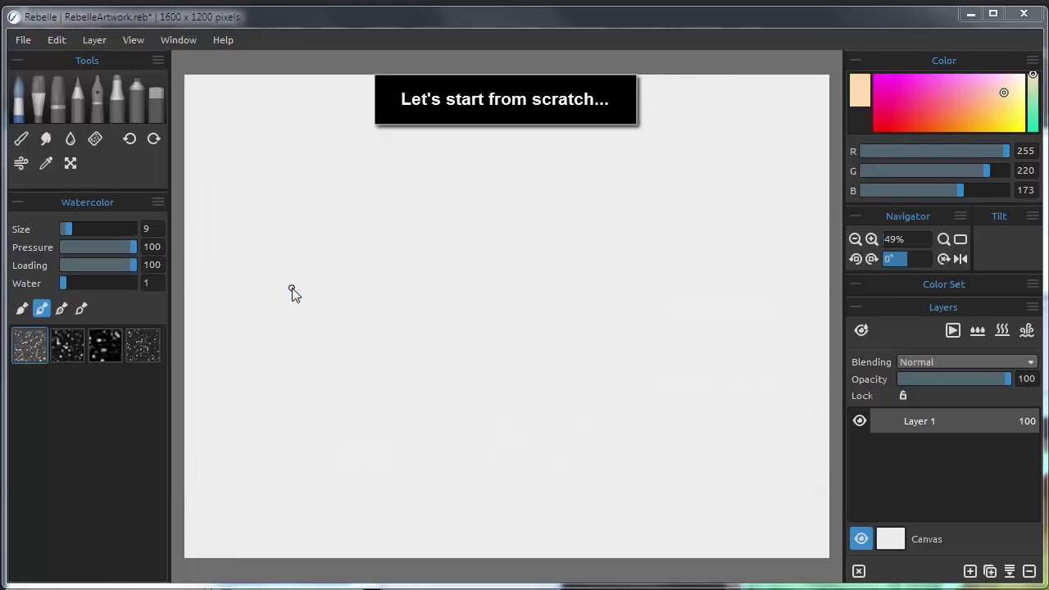
click(846, 136)
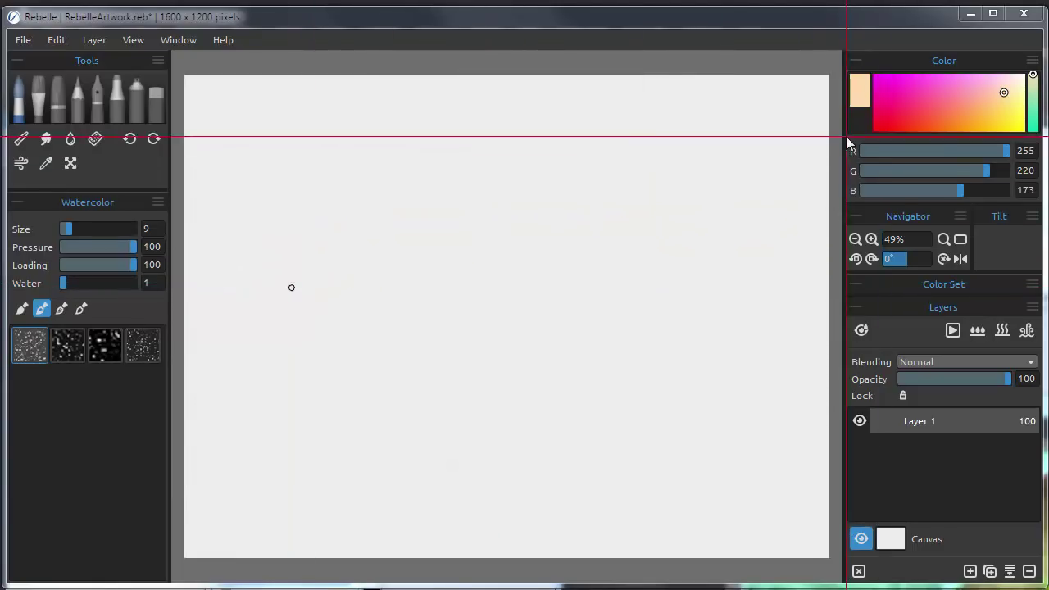
click(1042, 204)
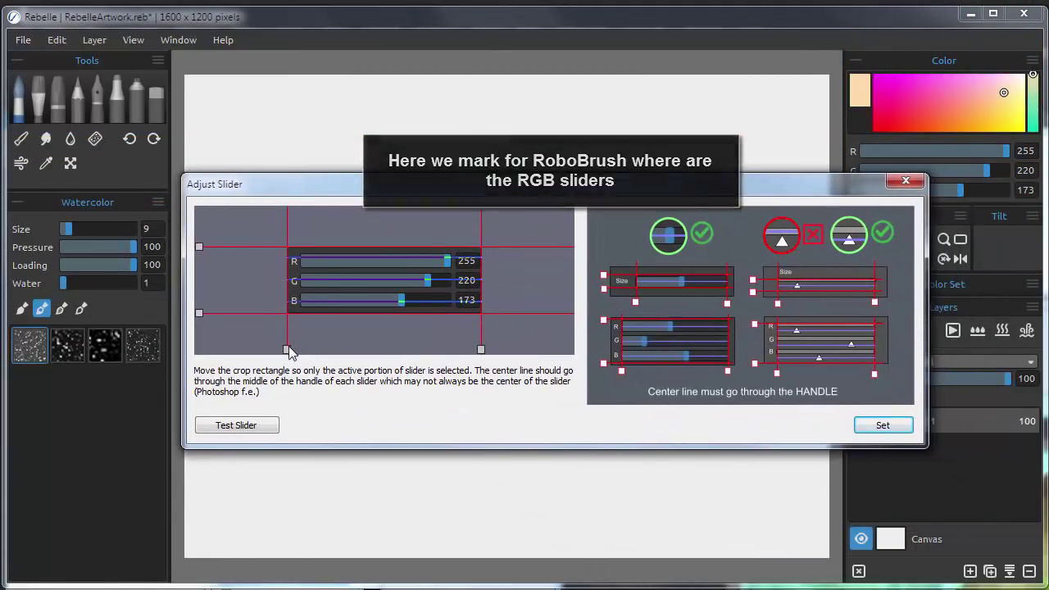
Step: Tighten the crop lines to the active part of the RGB sliders, test the sliders and accept the definition
drag(287, 350, 300, 350)
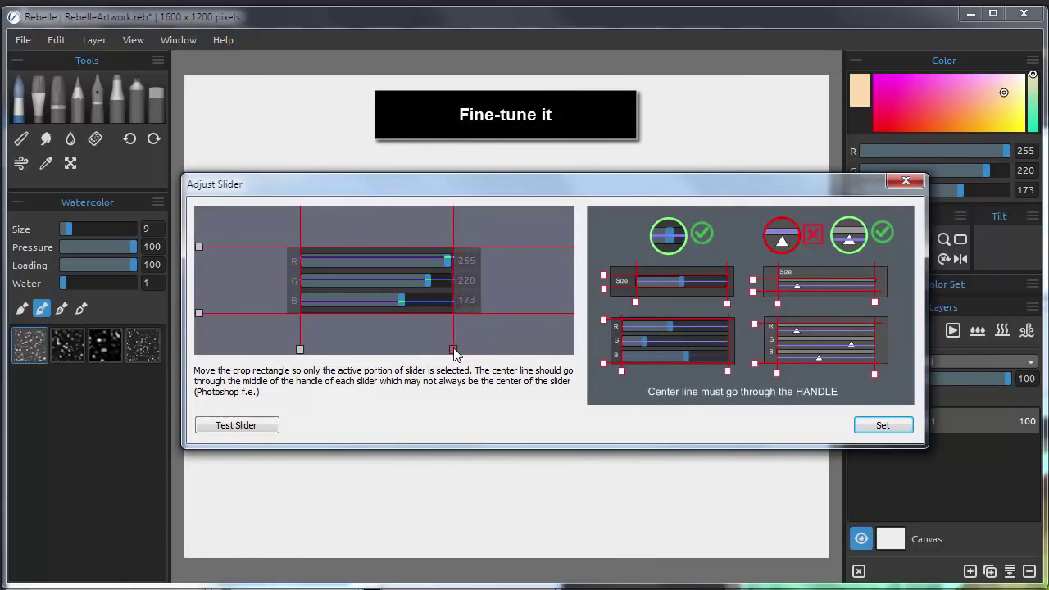
drag(197, 245, 198, 251)
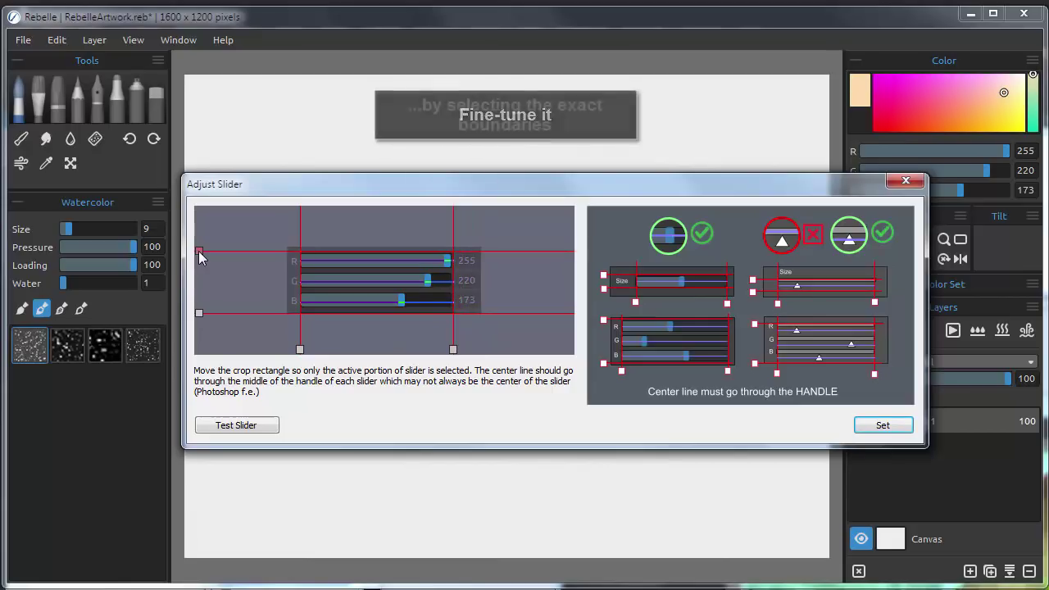
drag(198, 314, 199, 310)
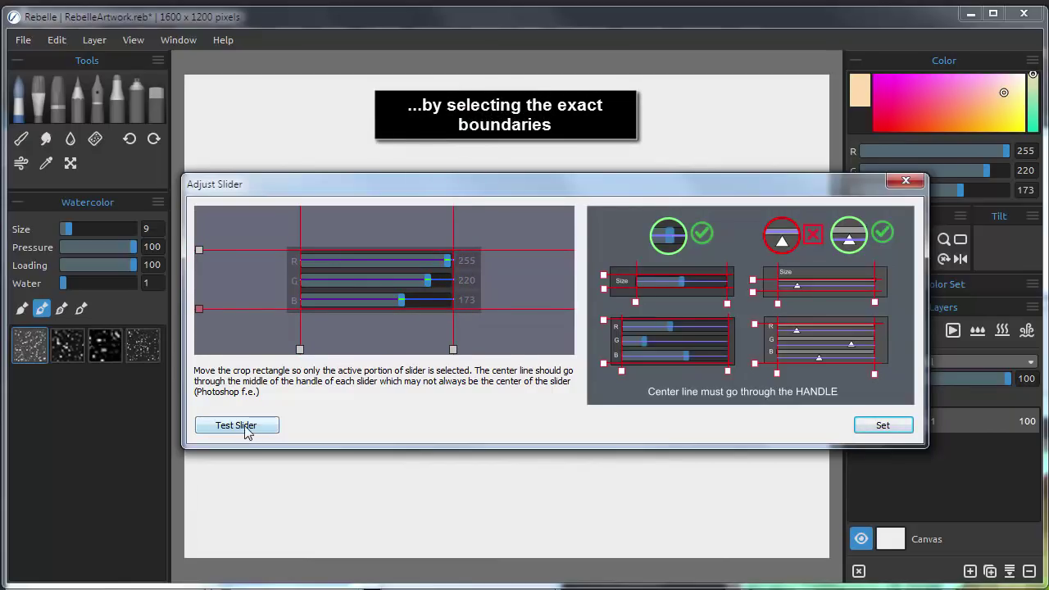
drag(565, 187, 442, 186)
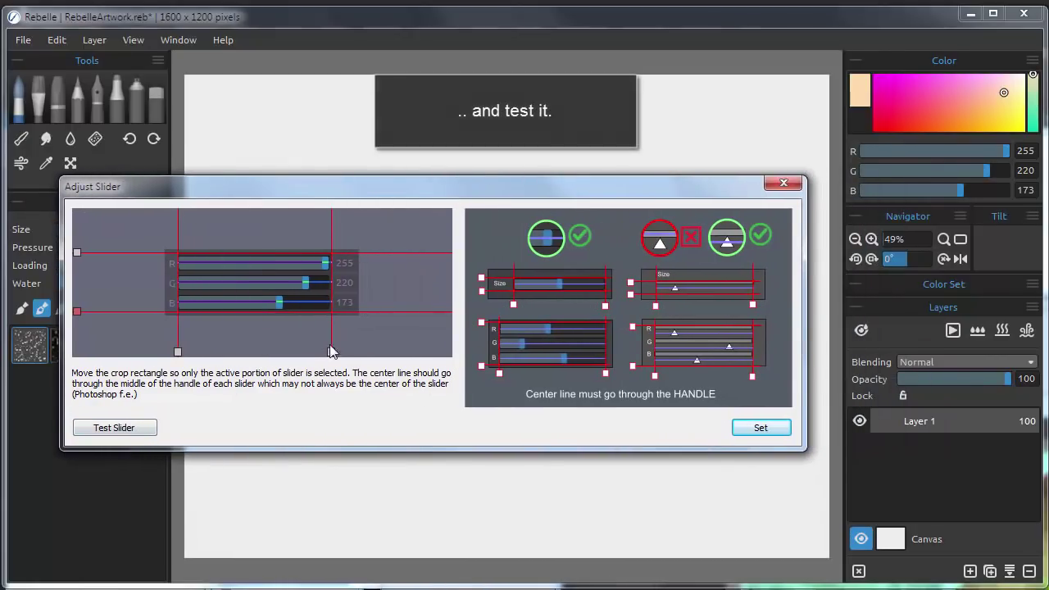
click(114, 431)
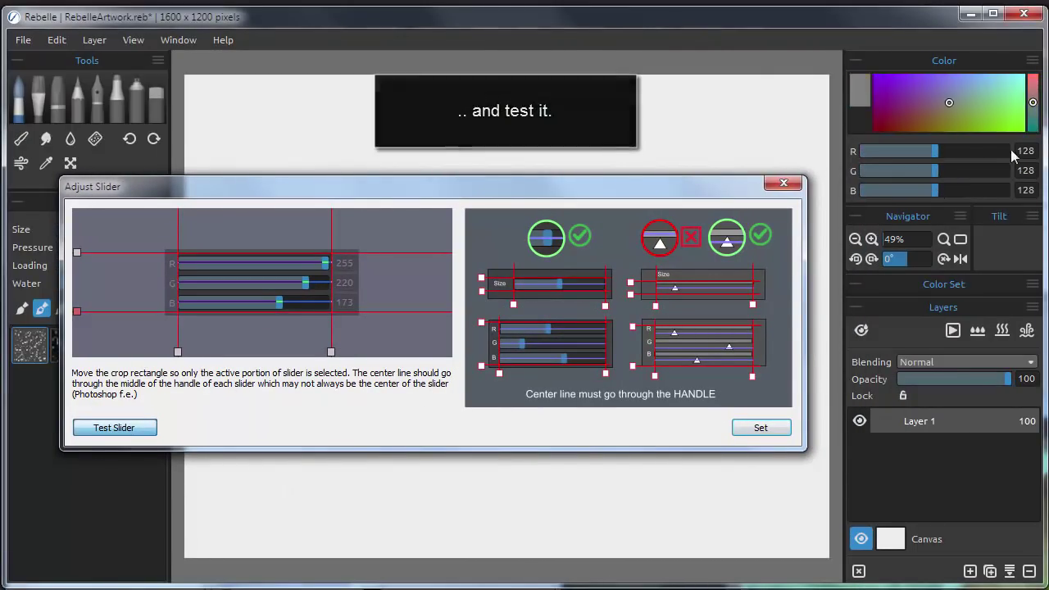
click(759, 429)
Step: Define the Brush Size Slider from Rebelle's Size slider, crop it to the active track, test it and accept it
click(421, 289)
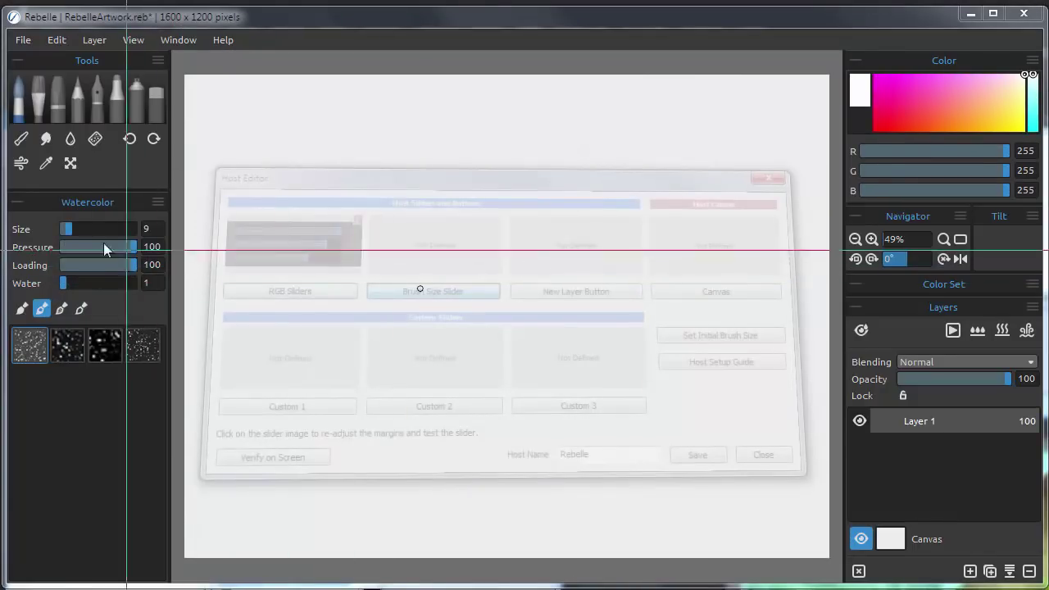
drag(34, 210, 170, 245)
mouse_move(874, 455)
mouse_down()
mouse_move(440, 189)
mouse_move(377, 197)
mouse_up()
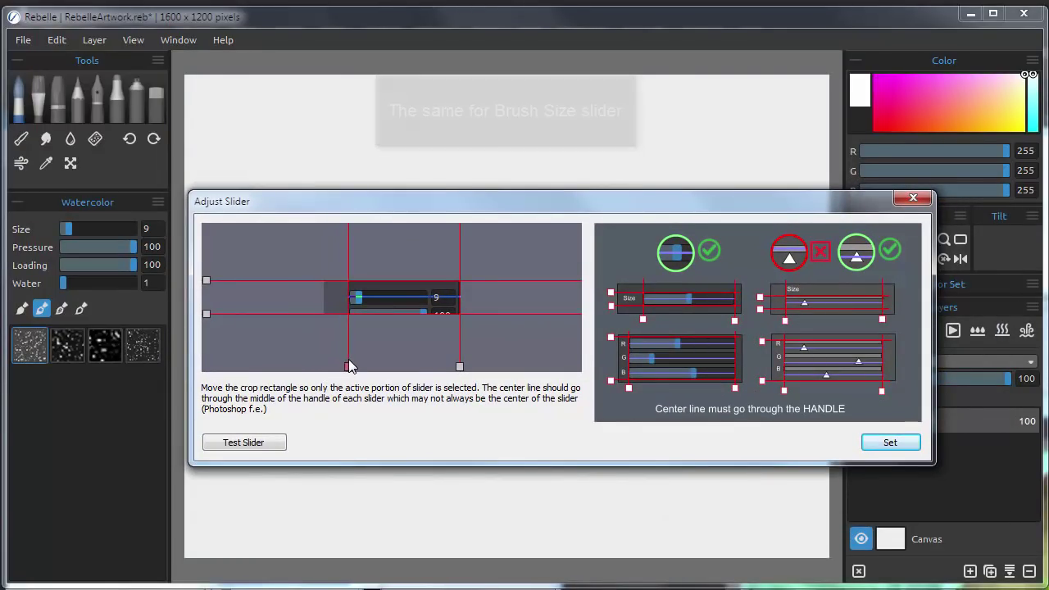
drag(348, 366, 350, 367)
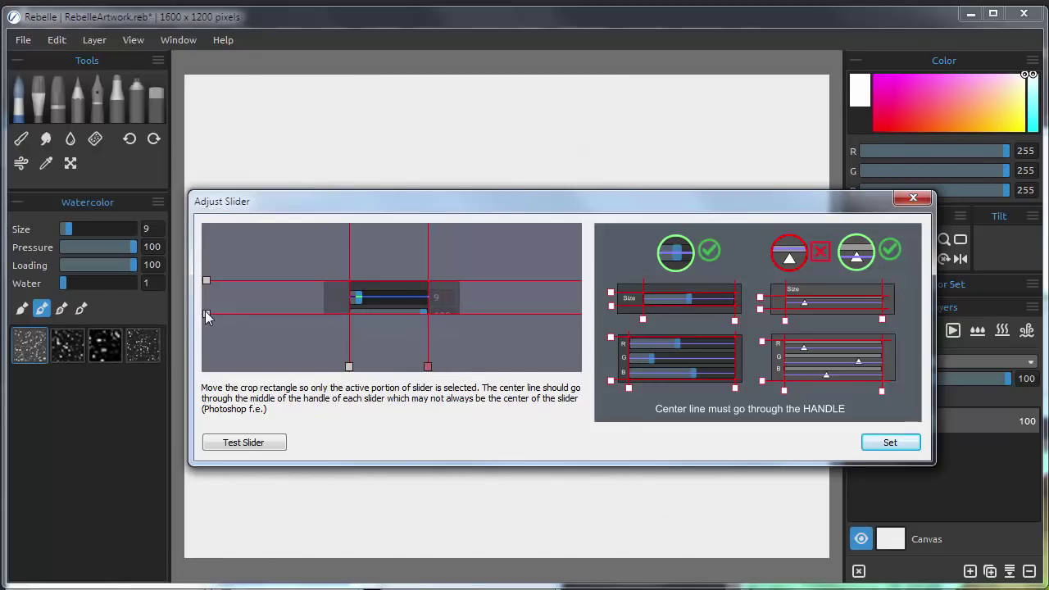
click(243, 444)
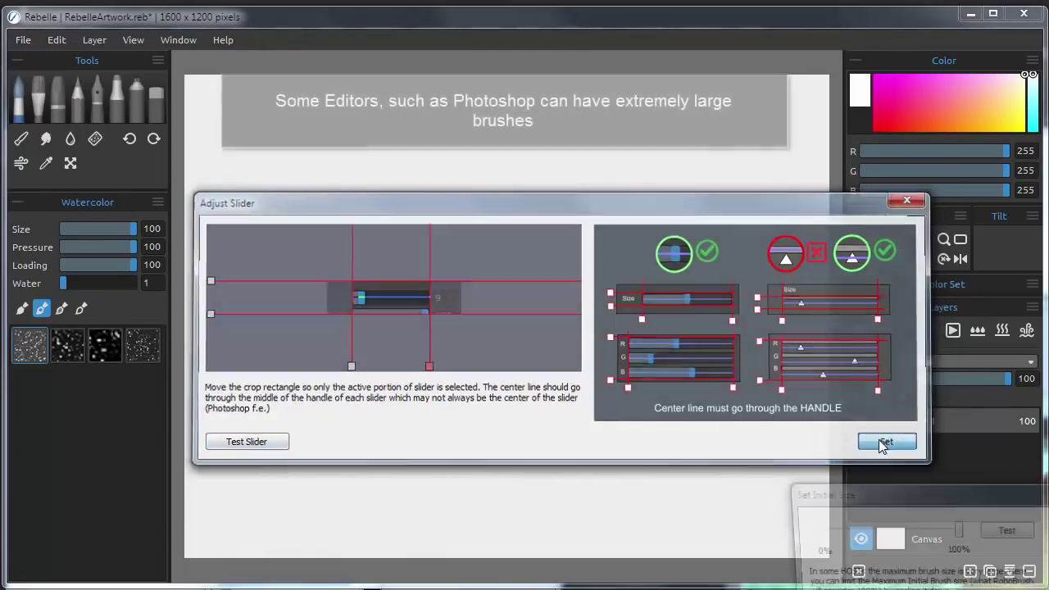
click(889, 441)
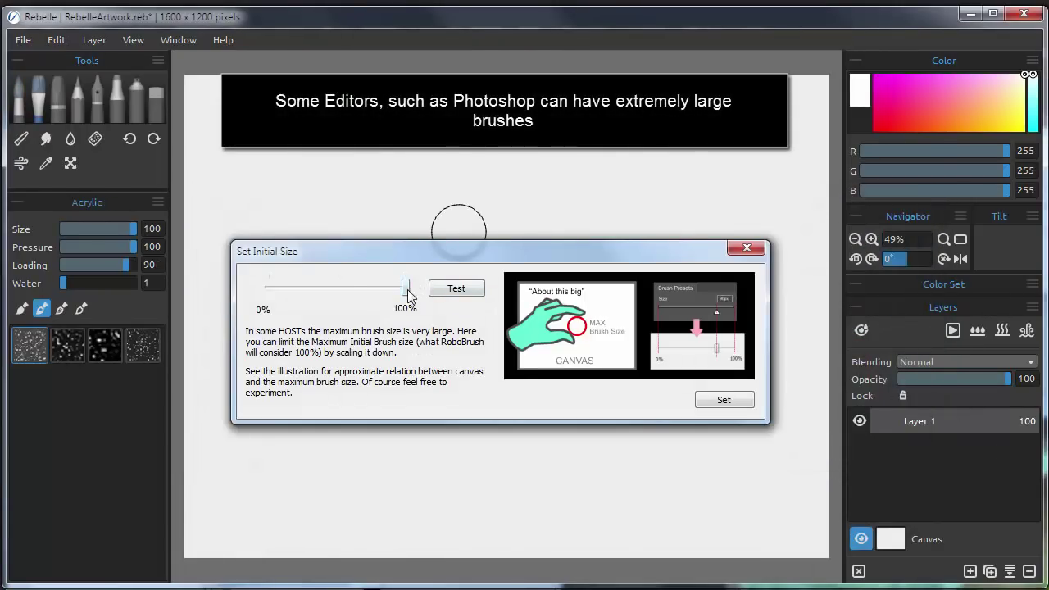
Step: Test a reduced maximum brush size, then set the initial size to 100%
drag(407, 291, 380, 284)
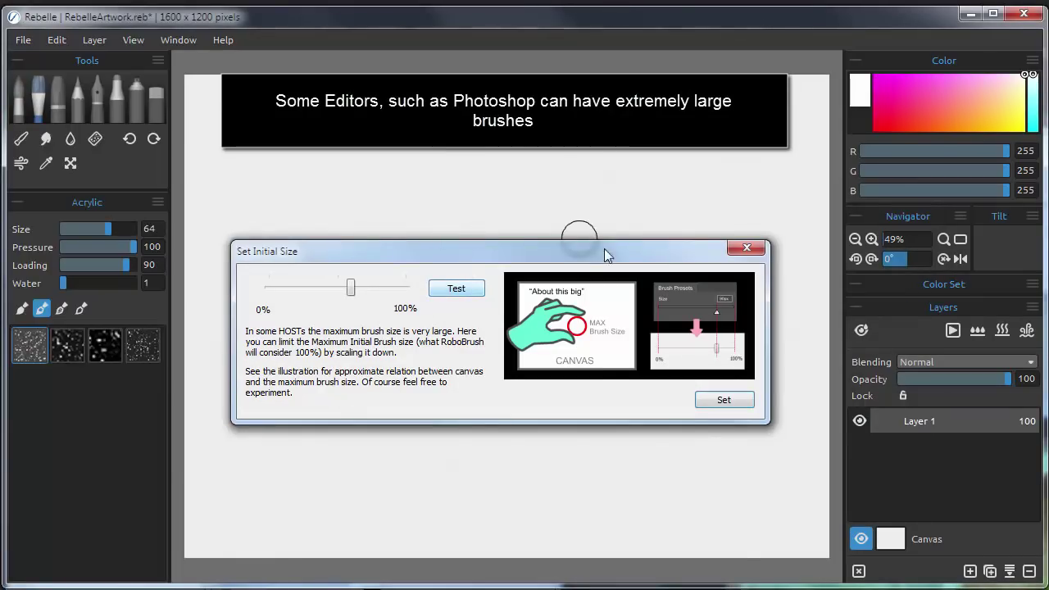
drag(351, 288, 407, 289)
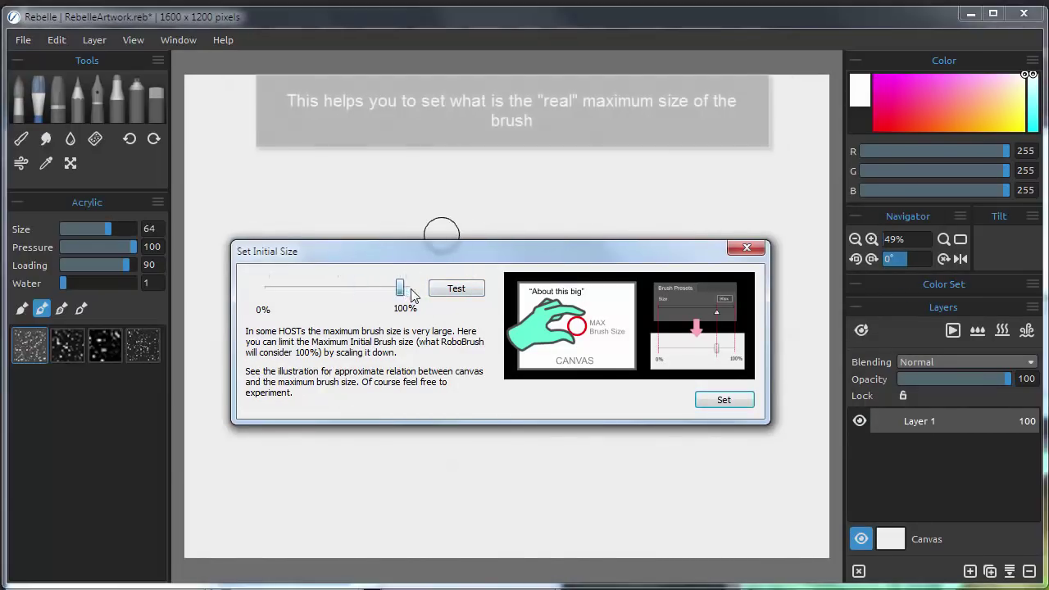
click(457, 293)
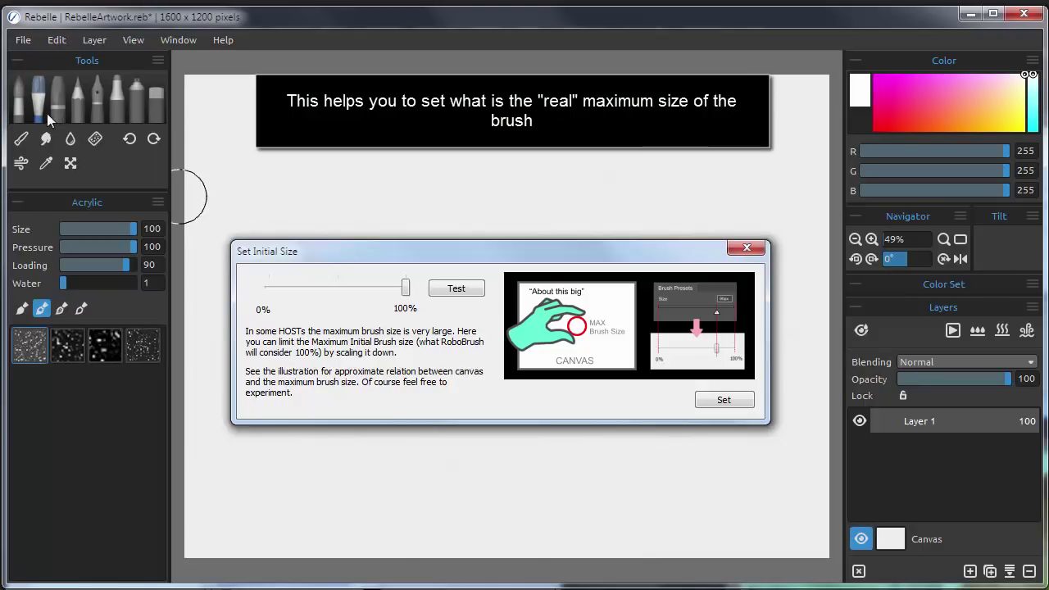
click(722, 401)
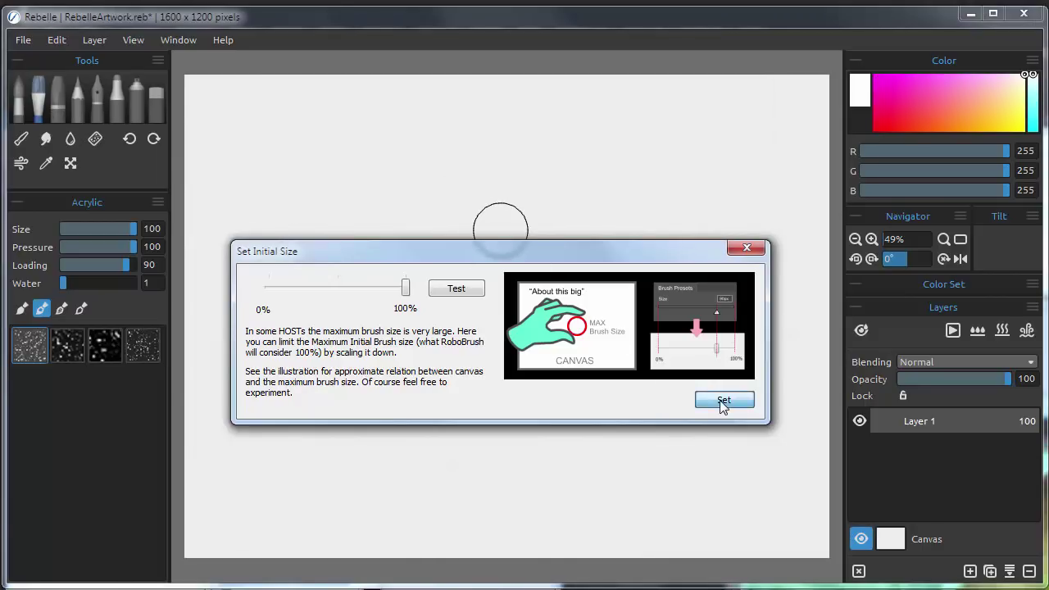
Step: Define the New Layer Button from the plus icon in Rebelle's Layers area, test it and accept it
click(572, 293)
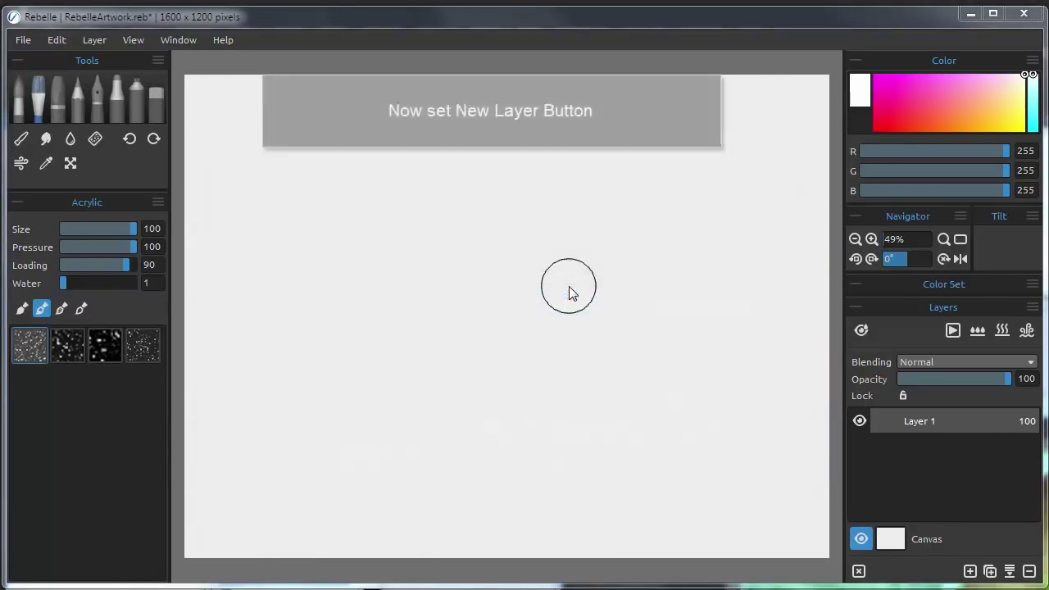
click(983, 580)
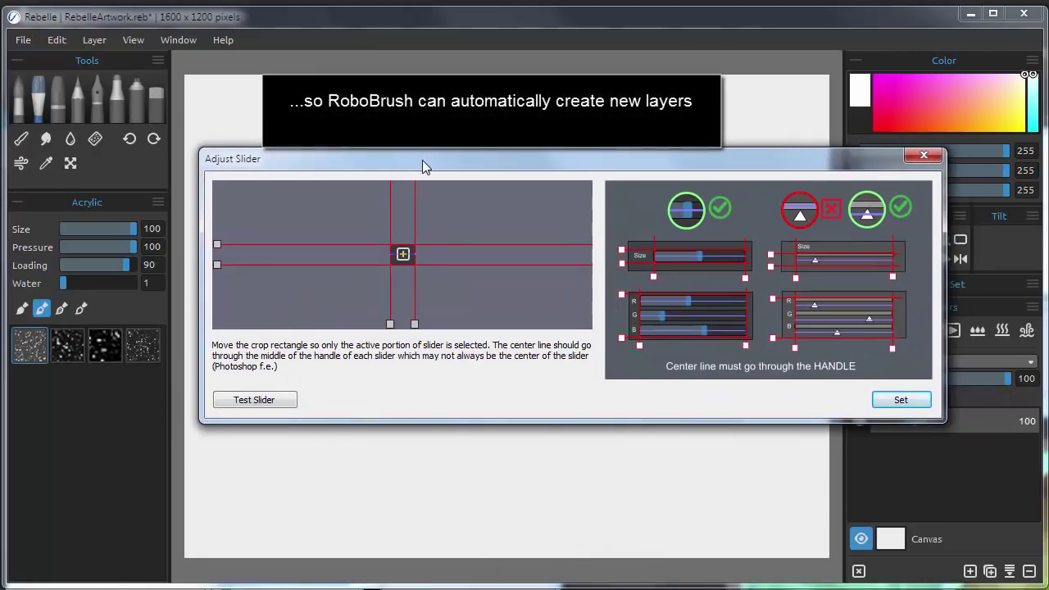
click(271, 401)
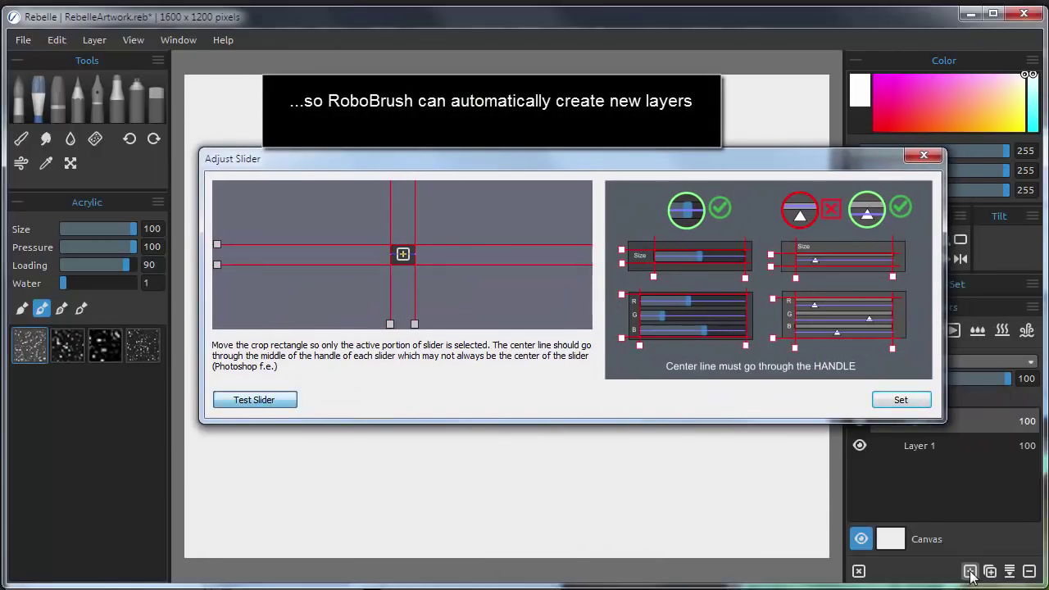
click(902, 400)
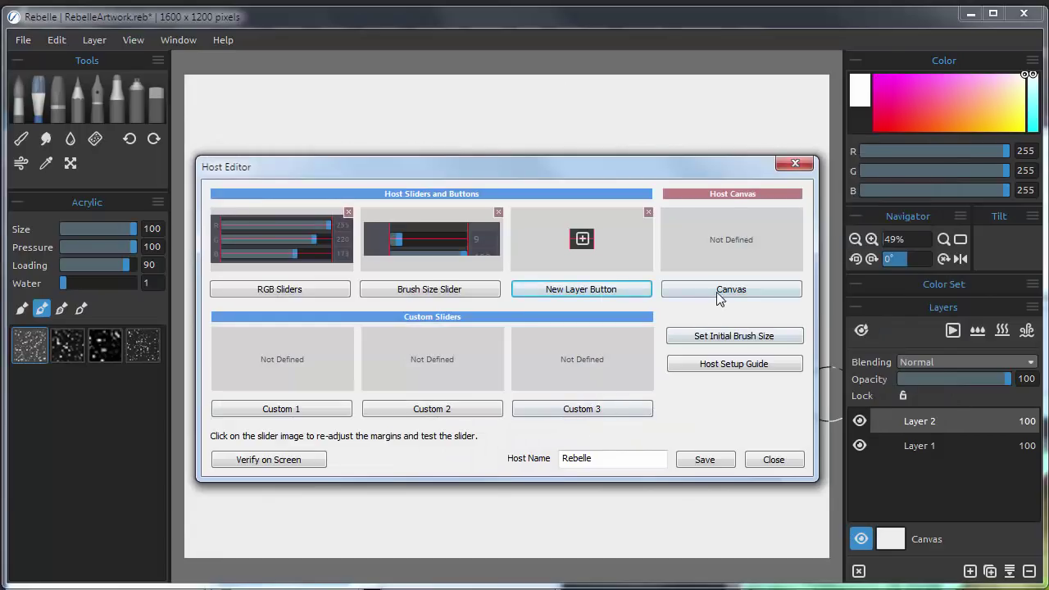
Step: Define the host canvas by marking opposite corners of Rebelle's white painting area
click(721, 288)
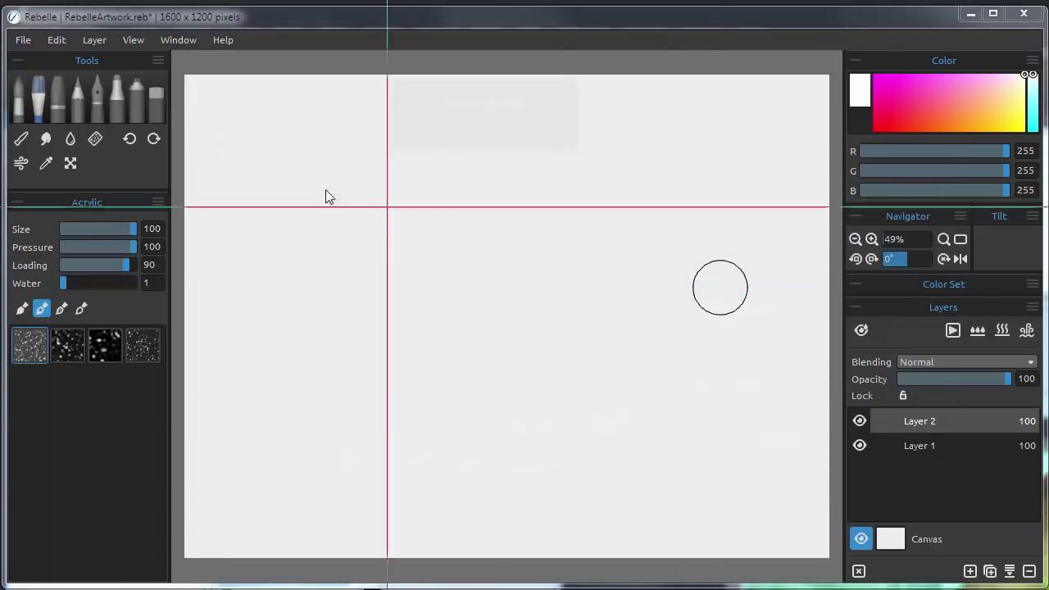
click(190, 82)
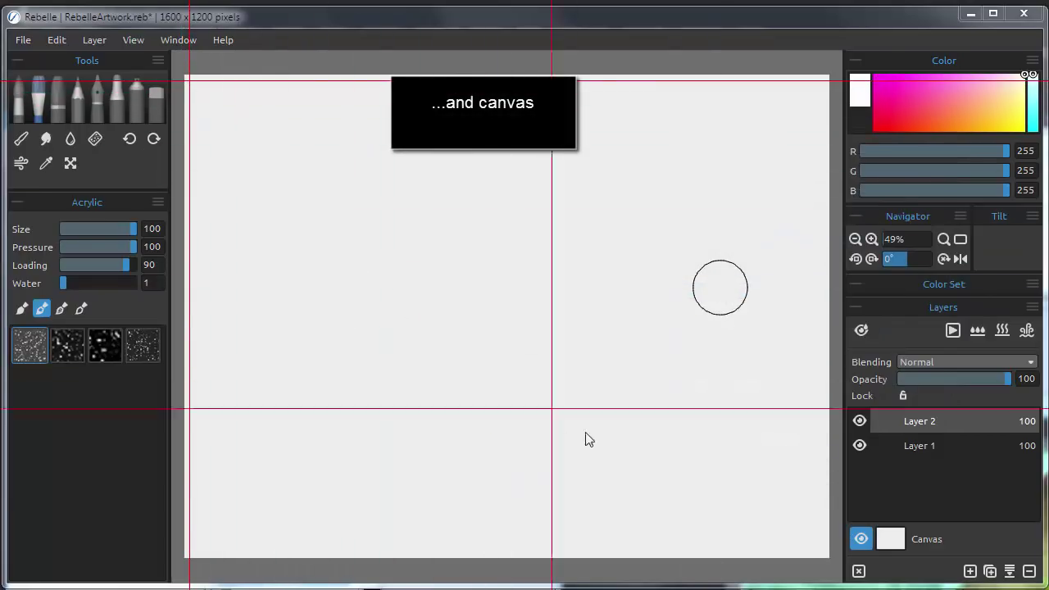
click(829, 558)
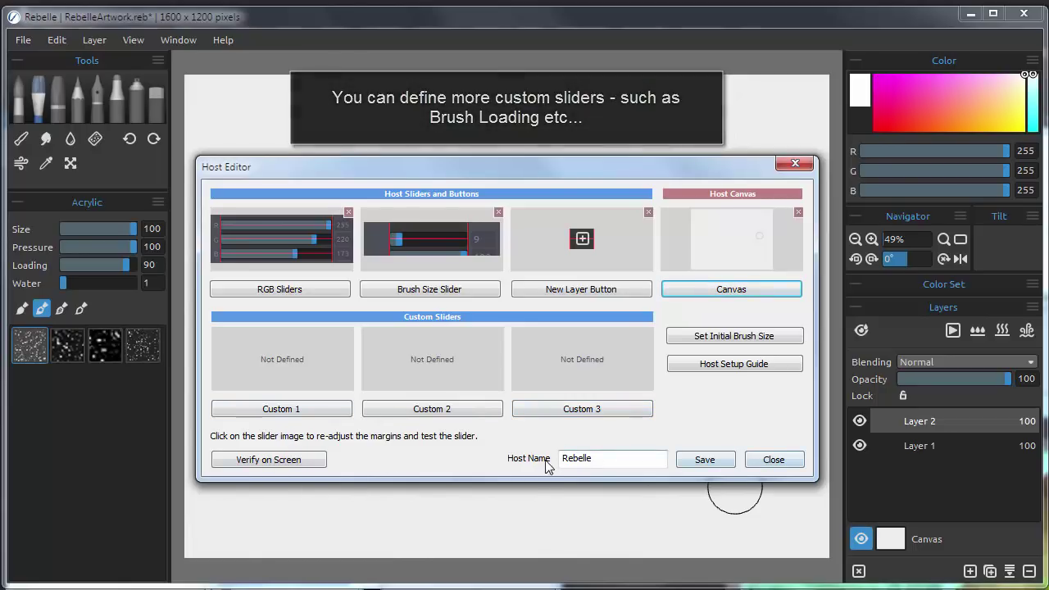
Step: Name the host "Rebelle 1" and save it as a new preset
click(626, 458)
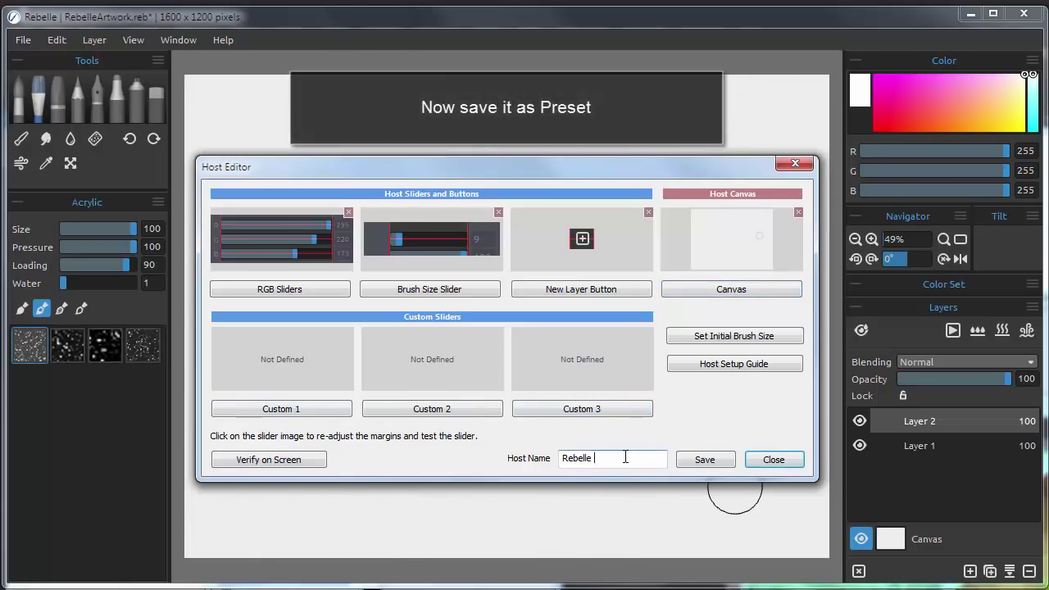
text(1)
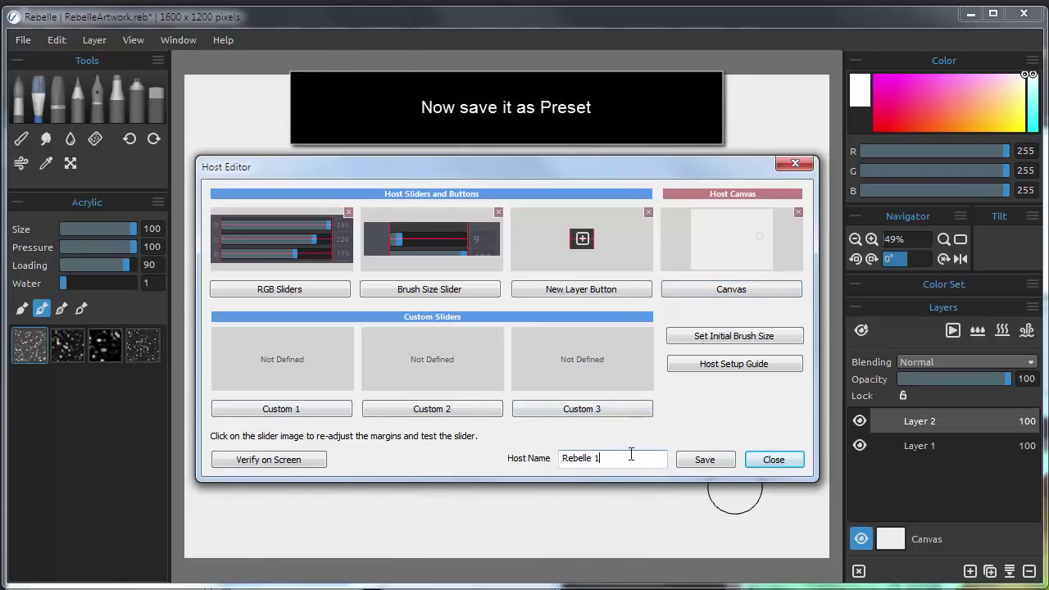
click(696, 460)
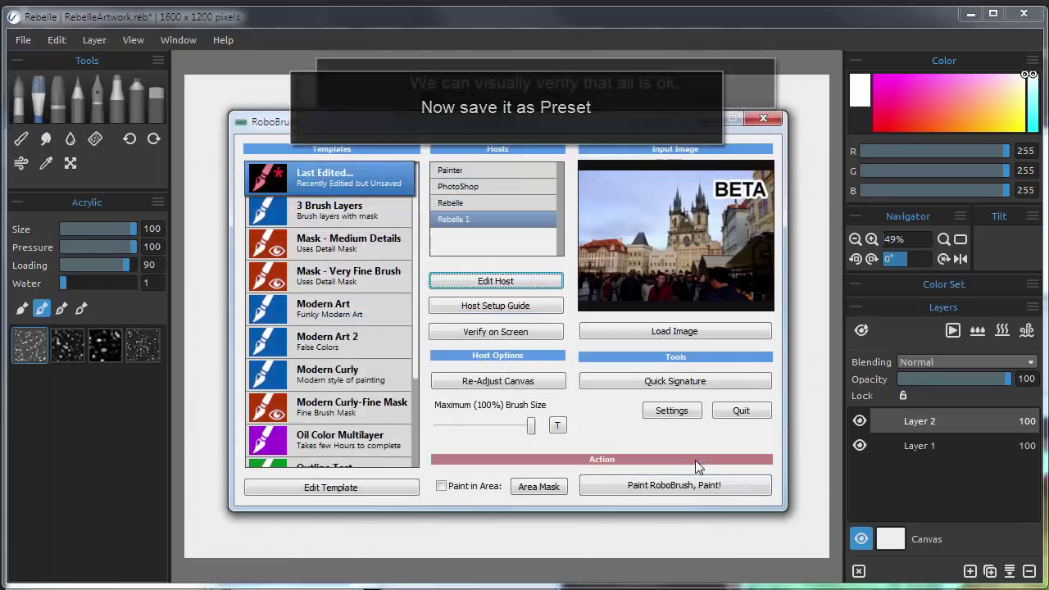
Step: Verify the Rebelle 1 host definitions on screen and choose the Oil Color Multilayer template
click(515, 337)
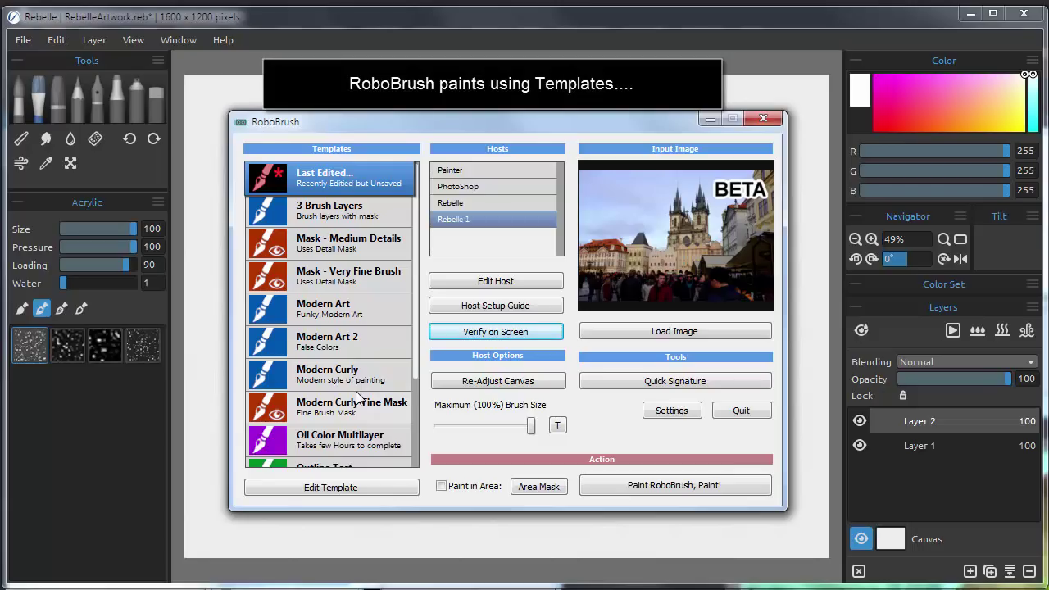
click(358, 447)
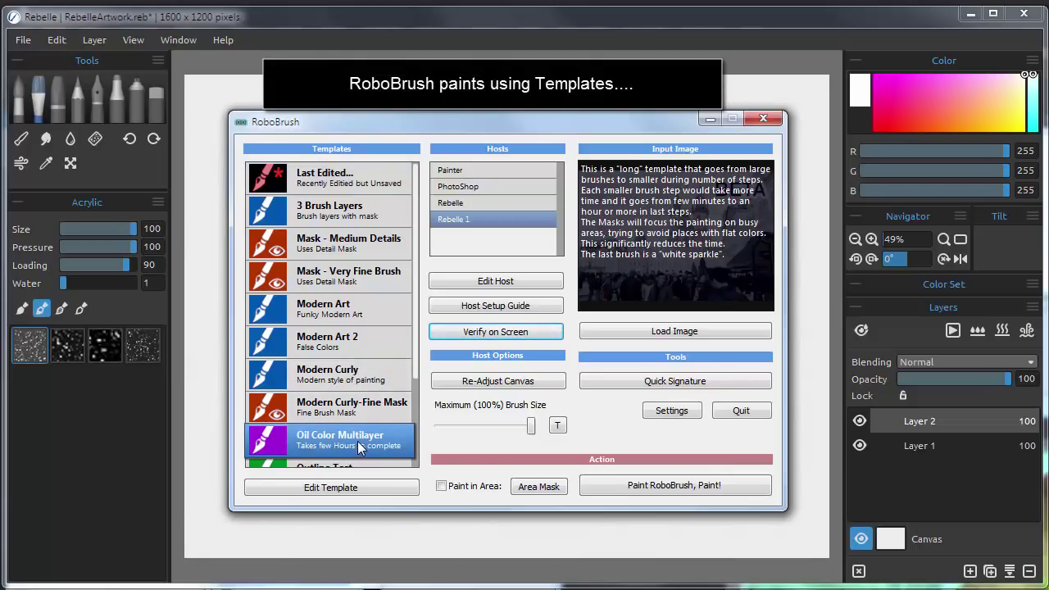
Step: Review the step sequence and template settings of the Oil Color Multilayer template
click(355, 489)
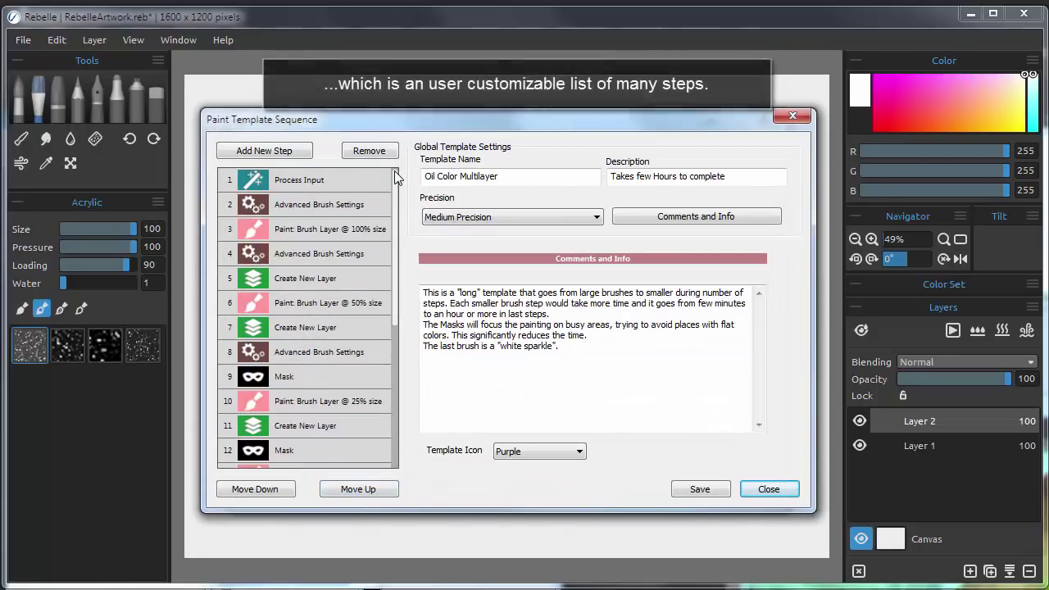
scroll(396, 180, down, 1)
mouse_move(396, 181)
mouse_down()
mouse_move(386, 344)
mouse_move(394, 160)
mouse_up()
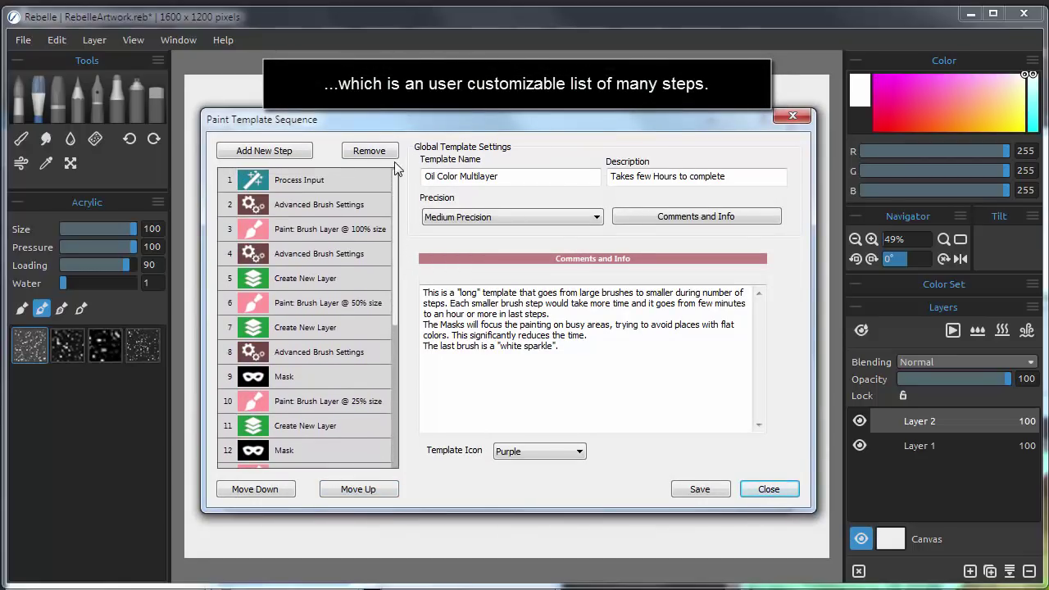
click(771, 490)
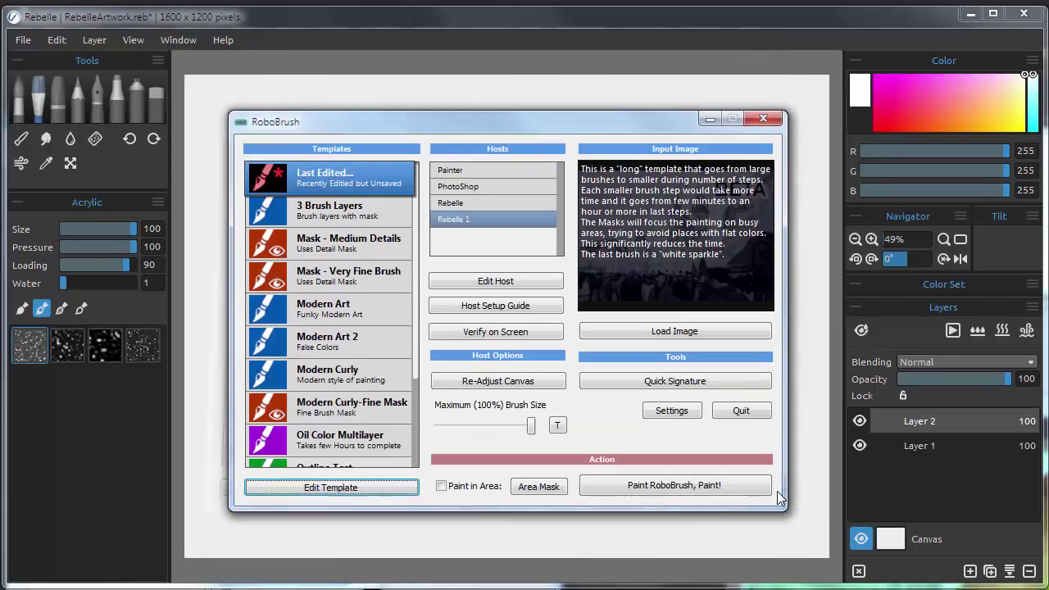
Step: Start RoboBrush painting on the host canvas and continue the painting after the pause
click(644, 488)
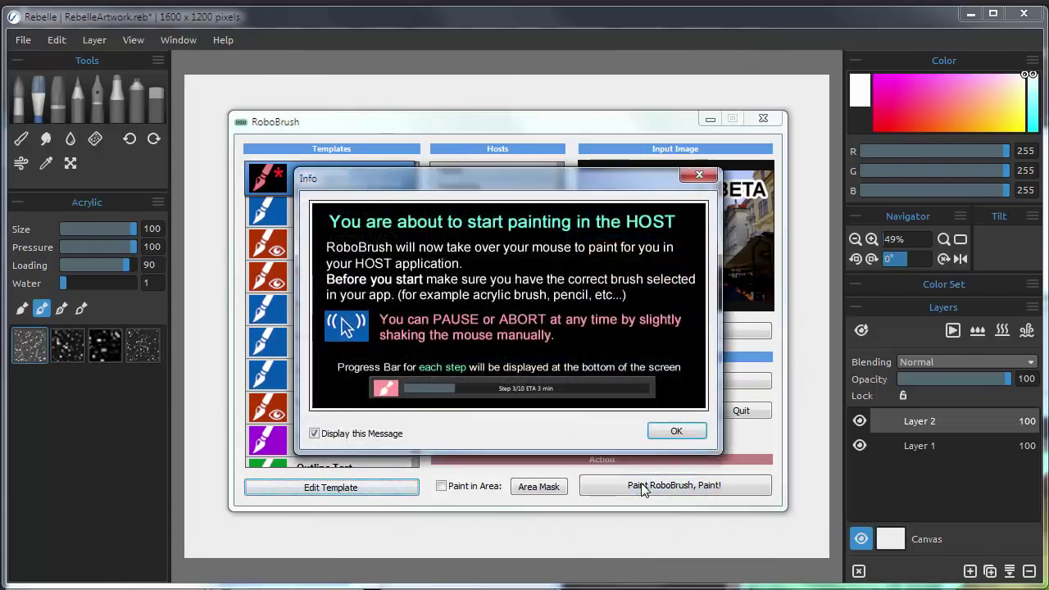
click(675, 436)
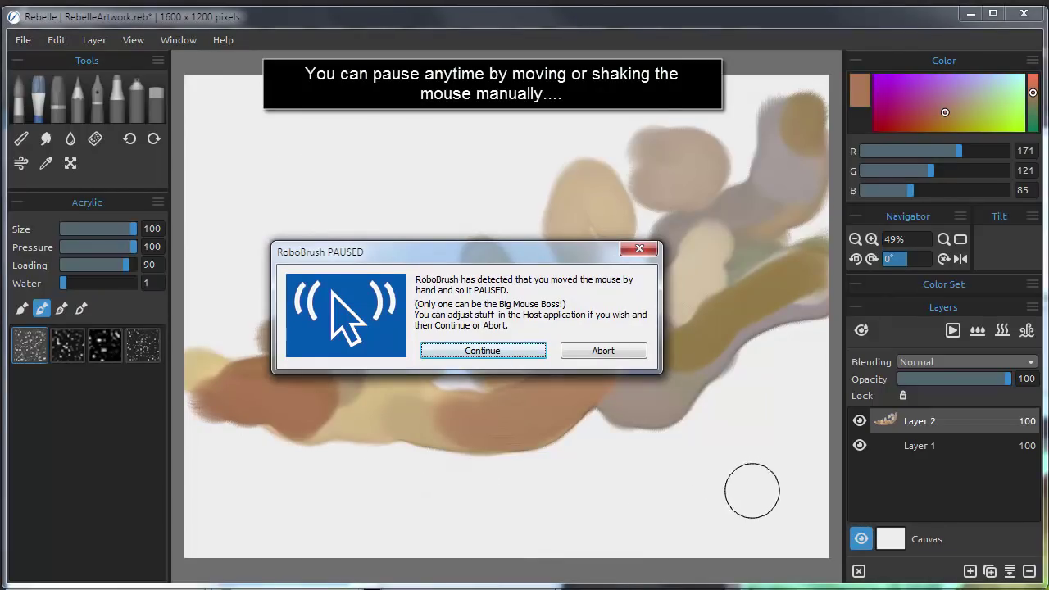
click(510, 357)
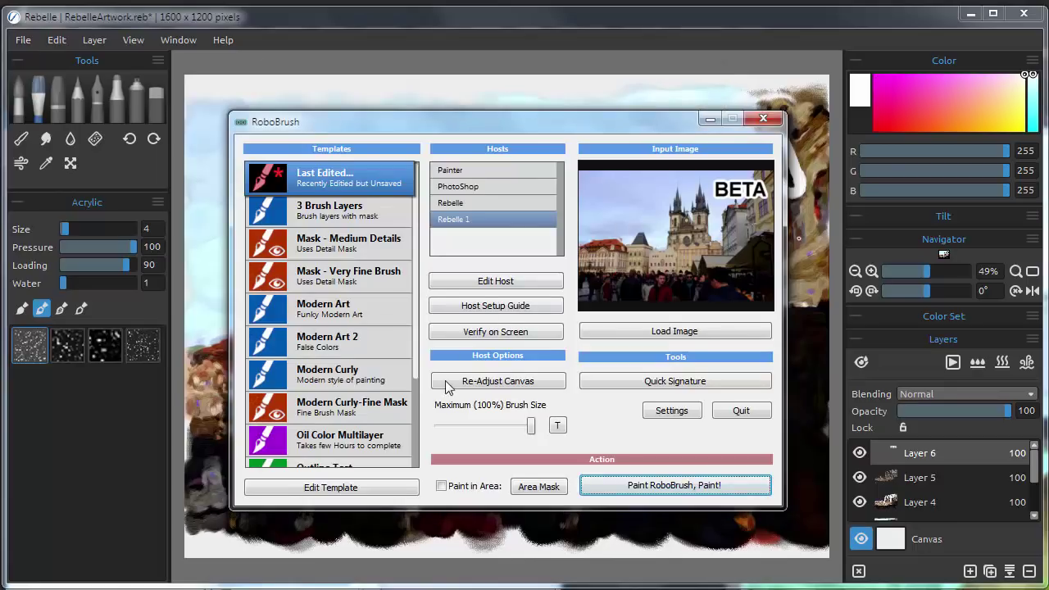
Step: Choose the White Sparkle only template and turn on Paint in Area
scroll(412, 243, down, 3)
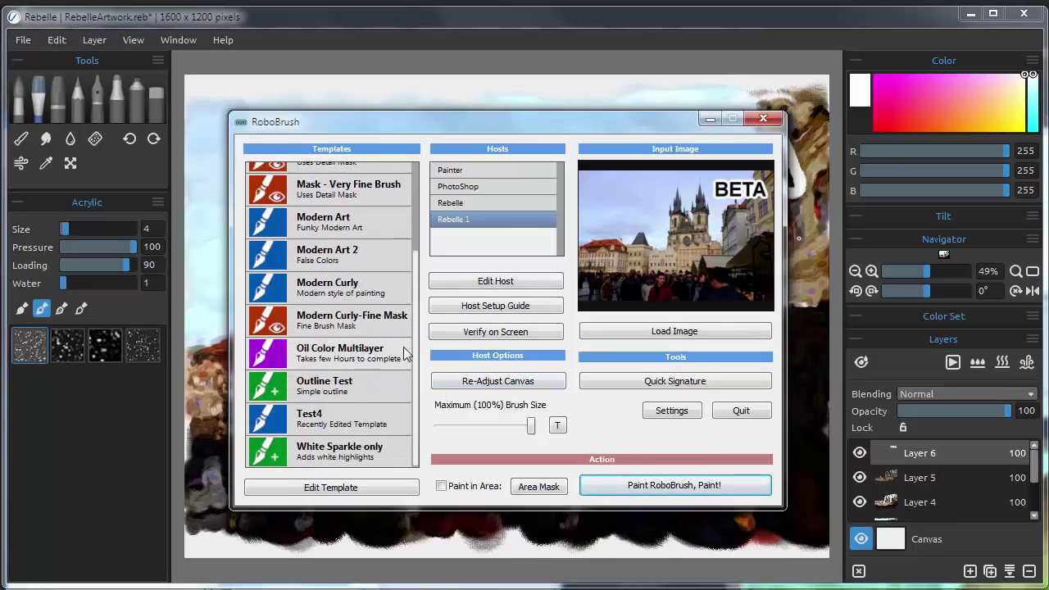
click(344, 449)
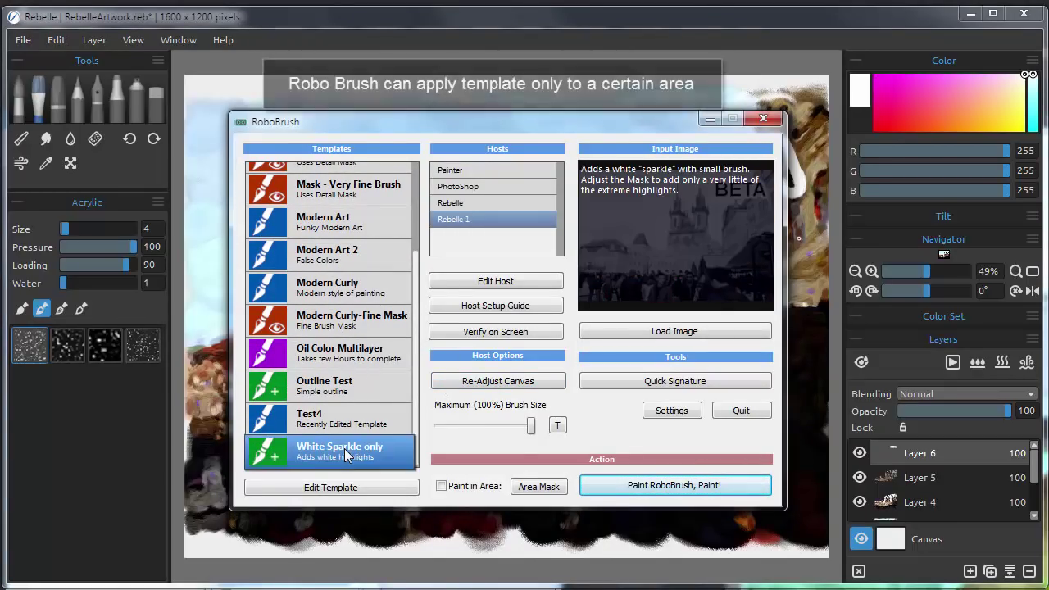
click(441, 486)
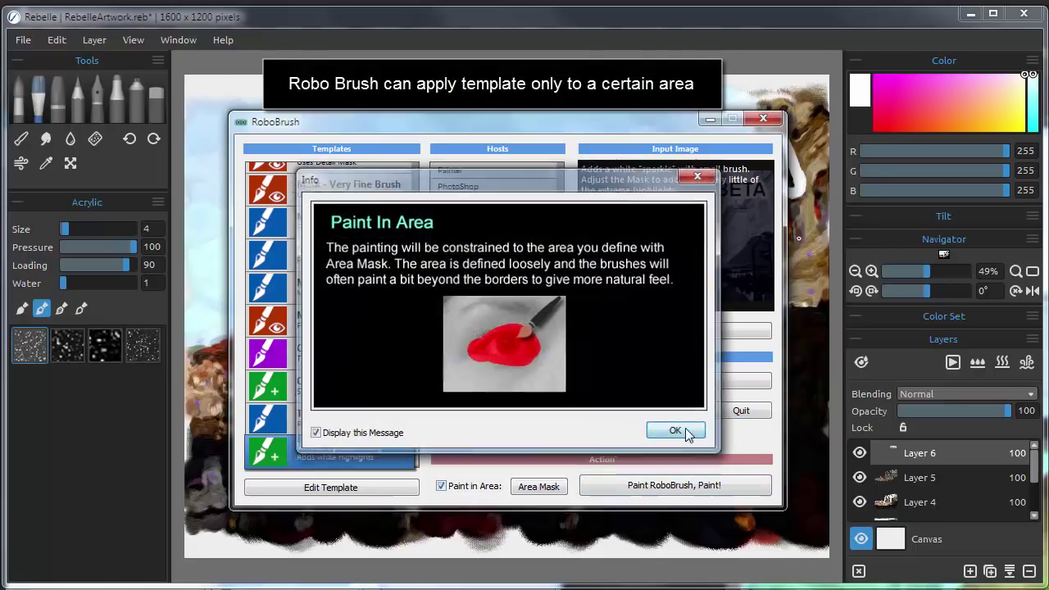
click(687, 428)
Step: Mask the two church towers and the facade below, enlarging the mask brush to size 82, and start painting that area
click(551, 486)
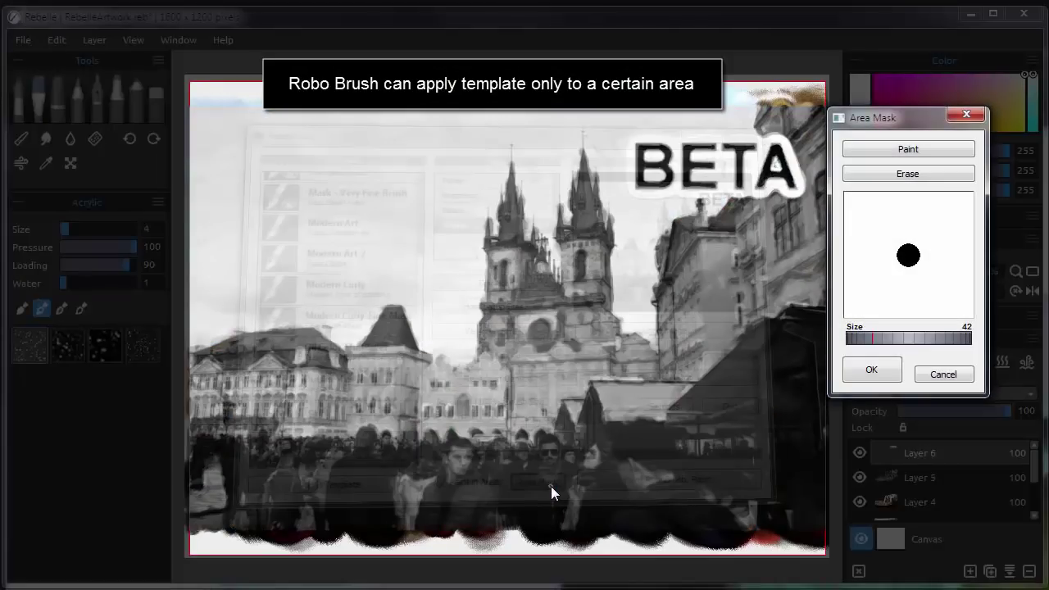
mouse_move(517, 162)
mouse_down()
mouse_move(491, 267)
mouse_move(505, 204)
mouse_move(530, 230)
mouse_move(533, 266)
mouse_move(526, 246)
mouse_move(502, 297)
mouse_up()
drag(881, 341, 907, 339)
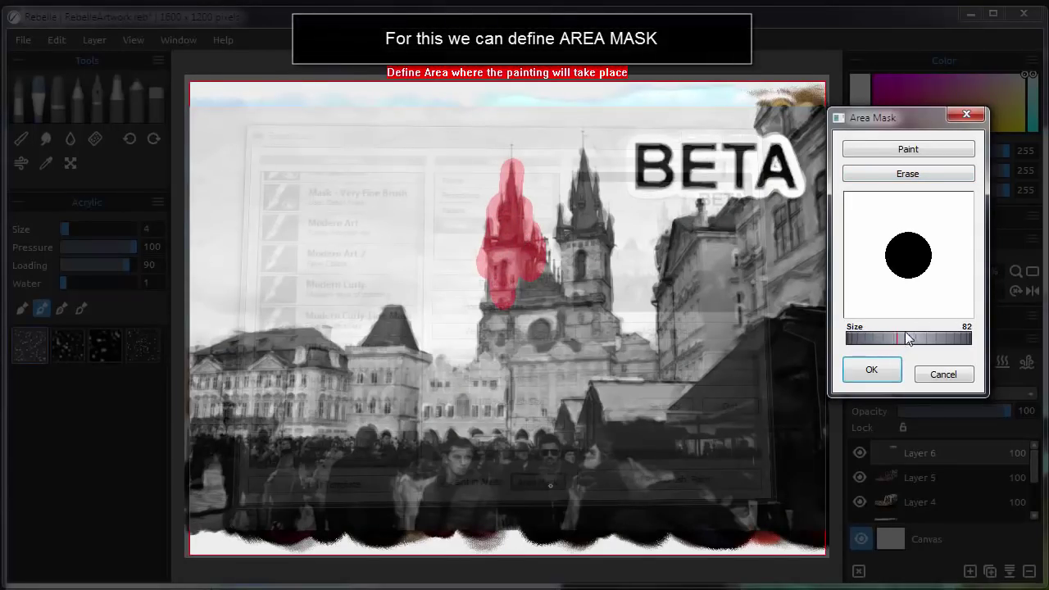
mouse_move(514, 262)
mouse_down()
mouse_move(504, 339)
mouse_move(546, 268)
mouse_move(563, 345)
mouse_move(585, 289)
mouse_move(588, 156)
mouse_move(591, 264)
mouse_move(599, 239)
mouse_move(603, 329)
mouse_move(633, 361)
mouse_up()
drag(604, 185, 621, 279)
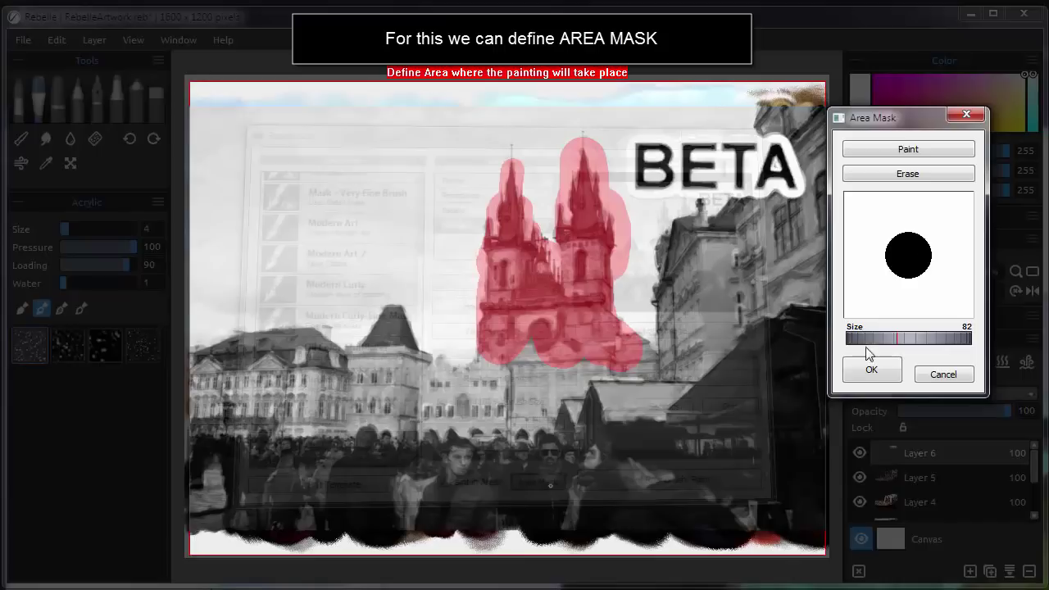
click(874, 370)
click(673, 486)
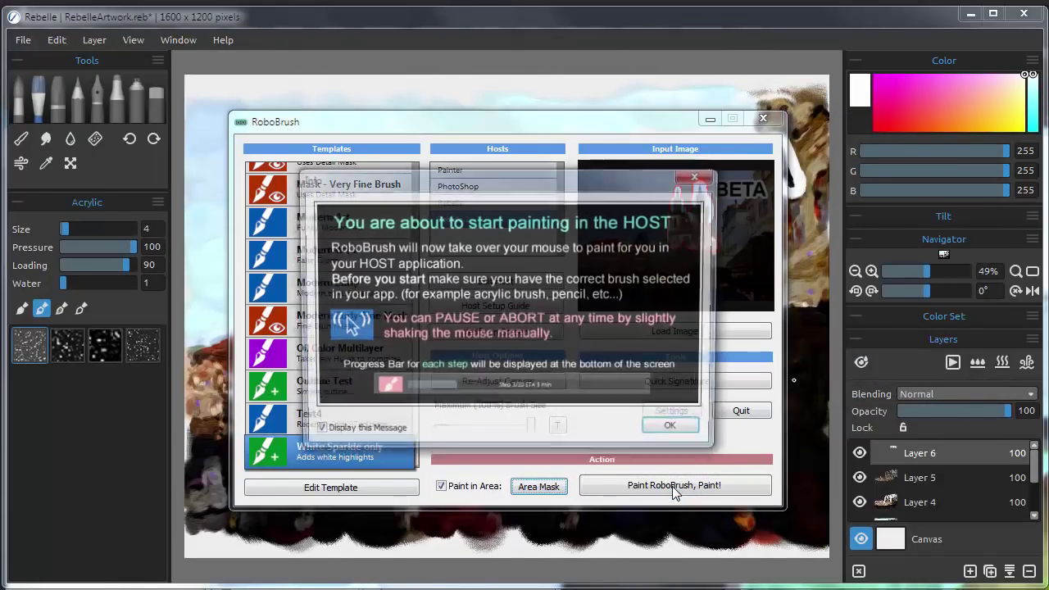
click(676, 432)
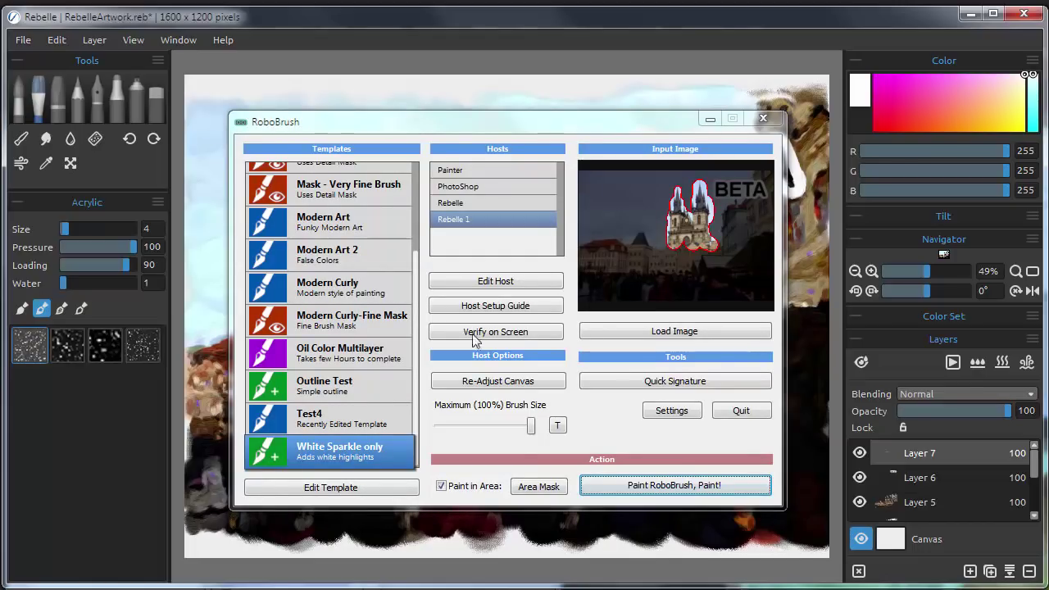
Step: Strip the White Sparkle only template down to its Create New Layer step by removing the four steps after it
click(350, 487)
click(337, 281)
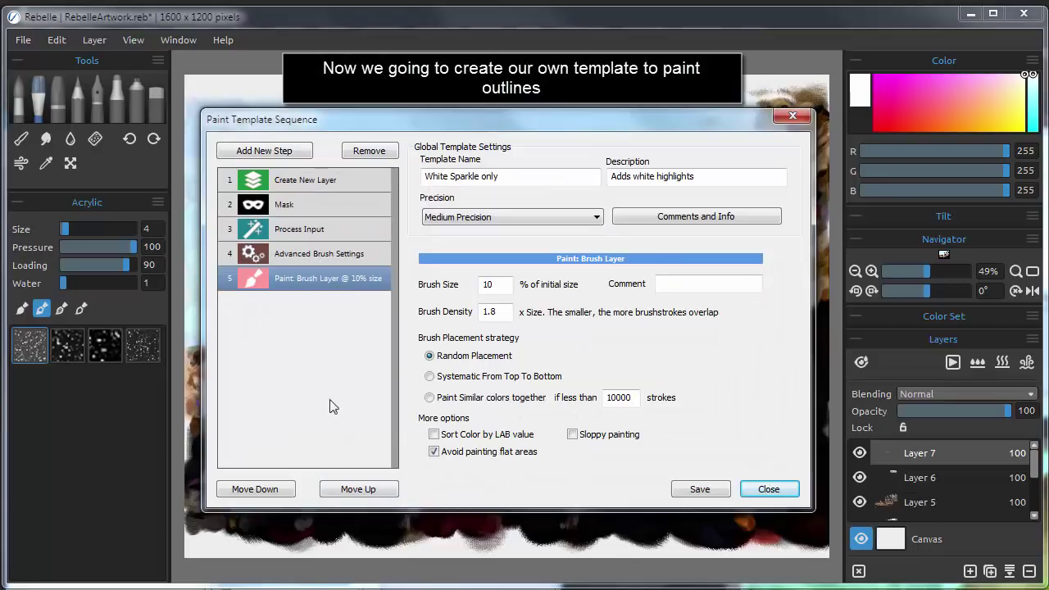
right_click(335, 280)
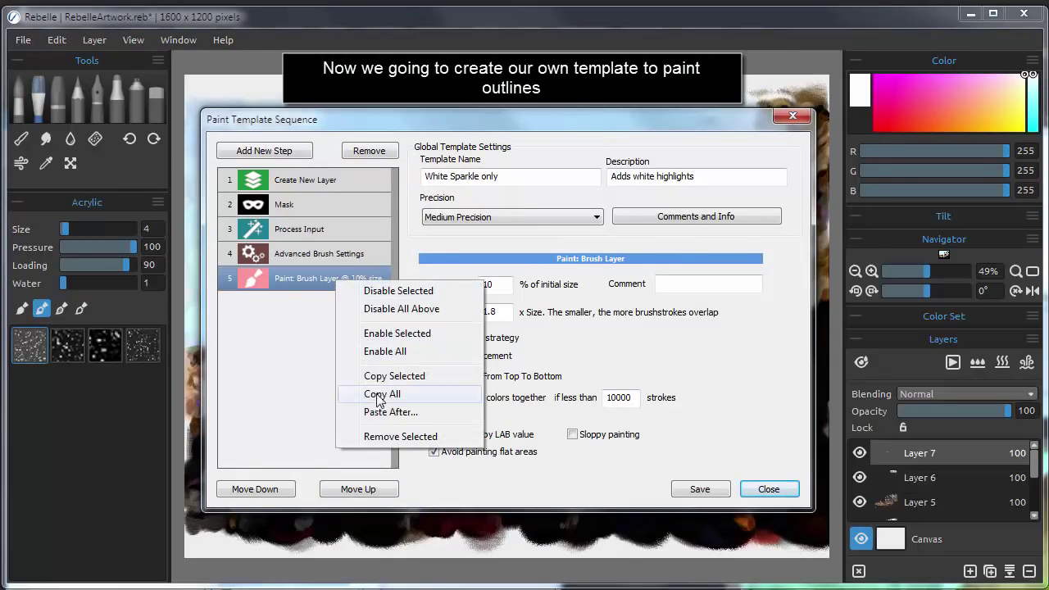
click(387, 435)
right_click(344, 259)
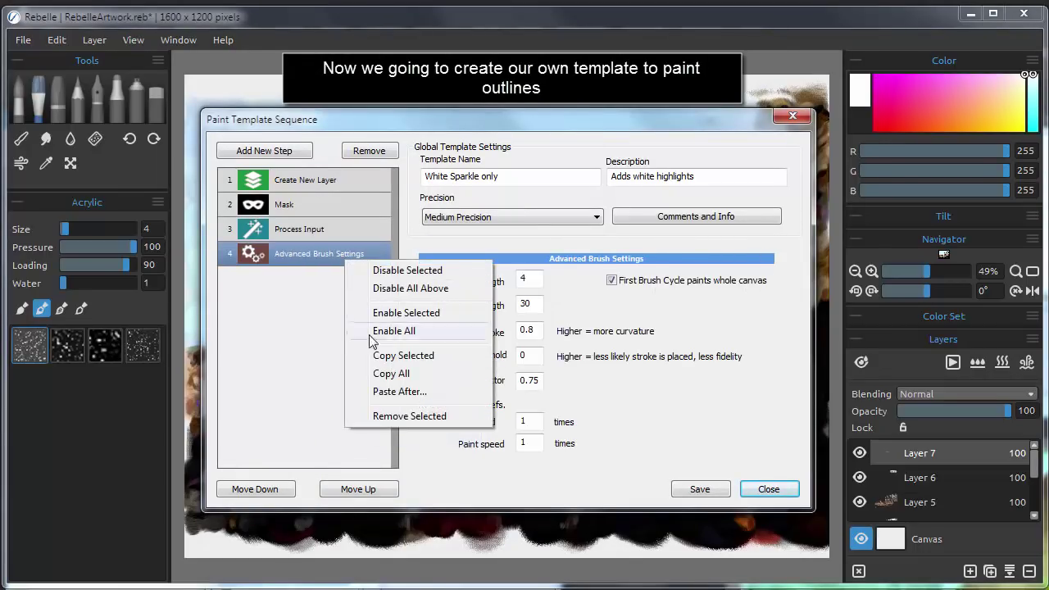
click(400, 420)
right_click(302, 230)
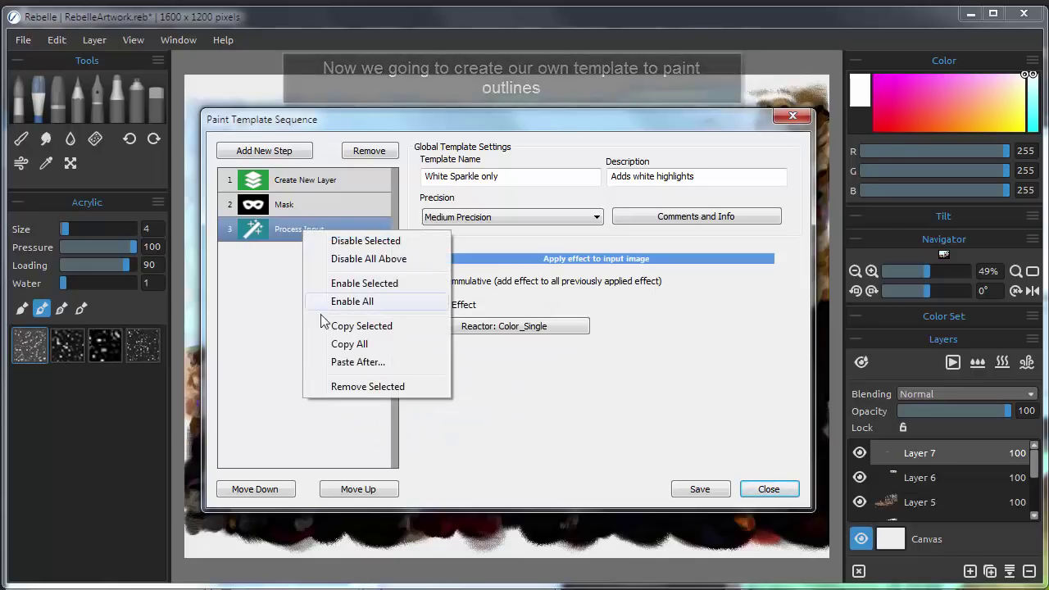
click(360, 386)
right_click(334, 214)
click(369, 369)
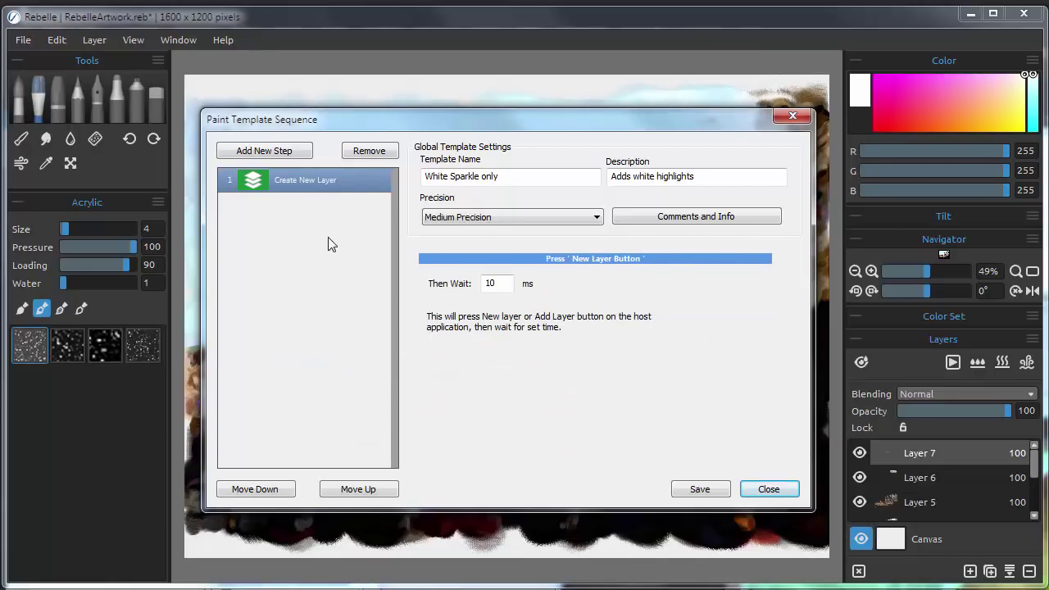
Step: Add a Paint: Outline step after the Create New Layer step
click(298, 152)
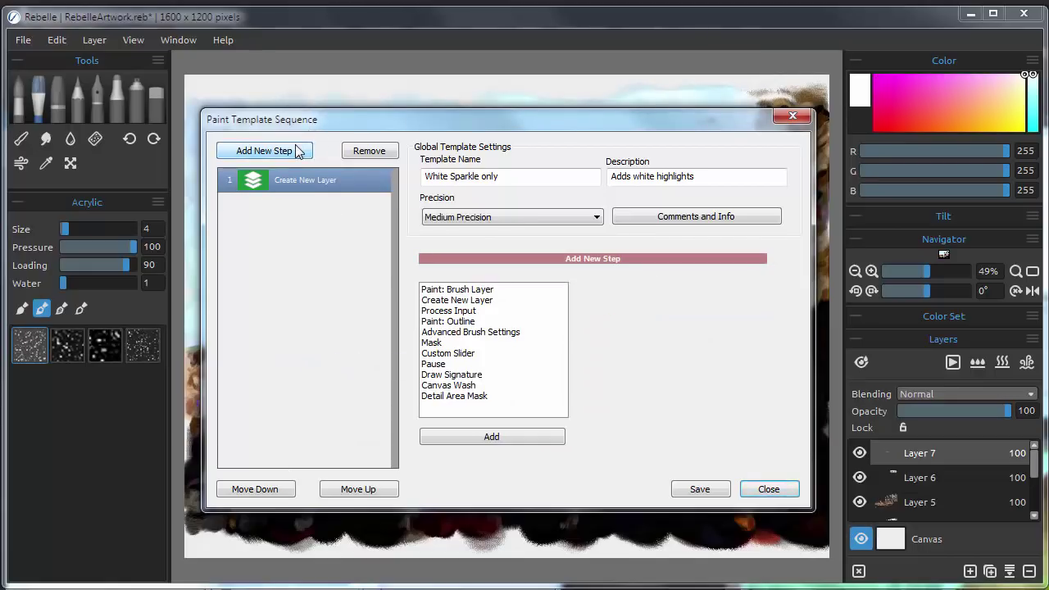
click(432, 327)
double_click(432, 326)
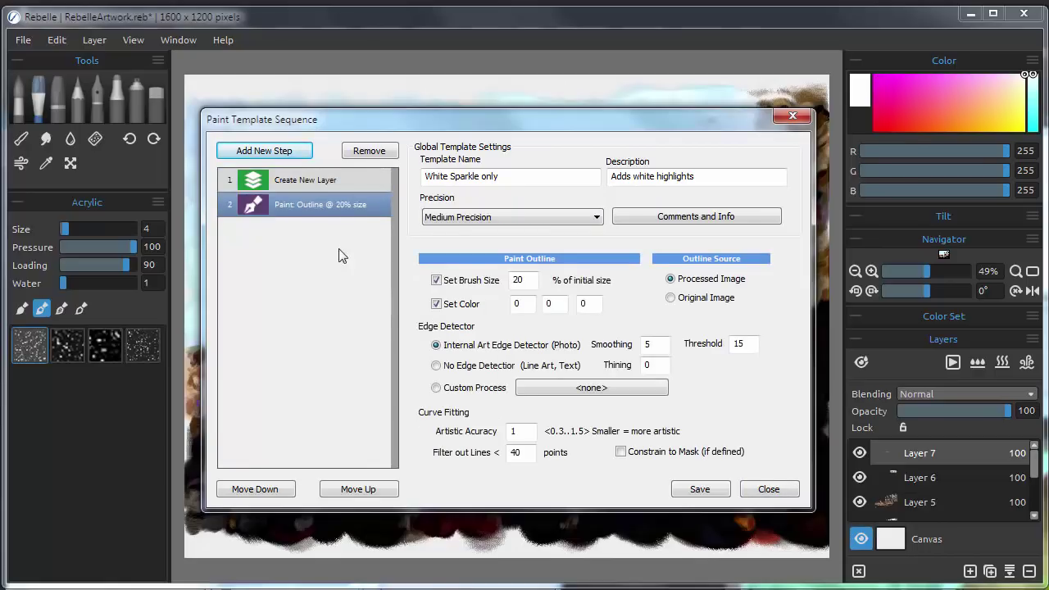
Step: Set the outline's edge detector to a custom process, compare the edge effects, and choose Edge Watersimp with adjusted effect settings
click(480, 391)
click(557, 389)
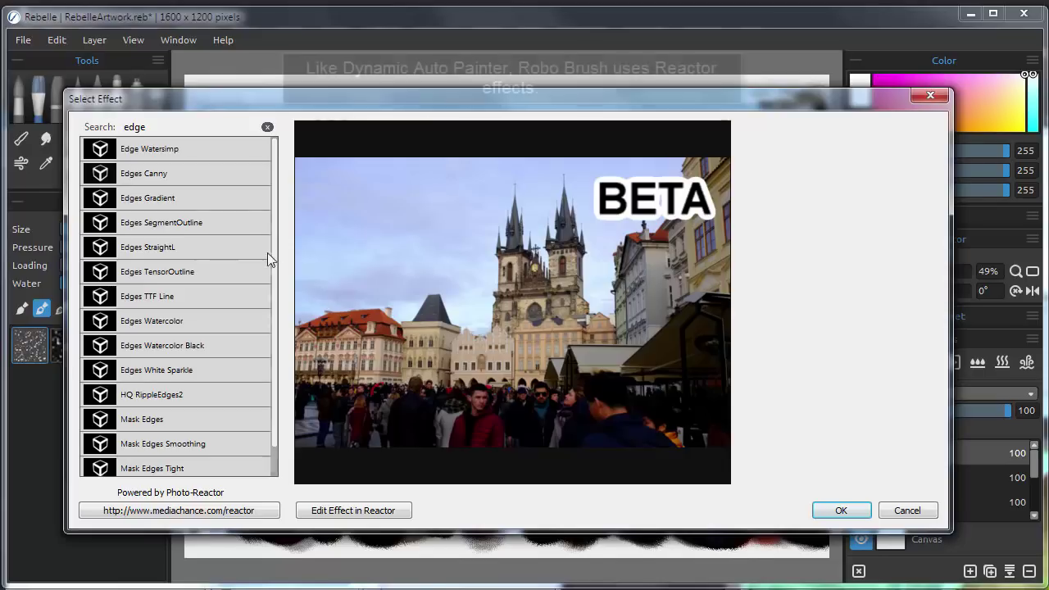
click(190, 228)
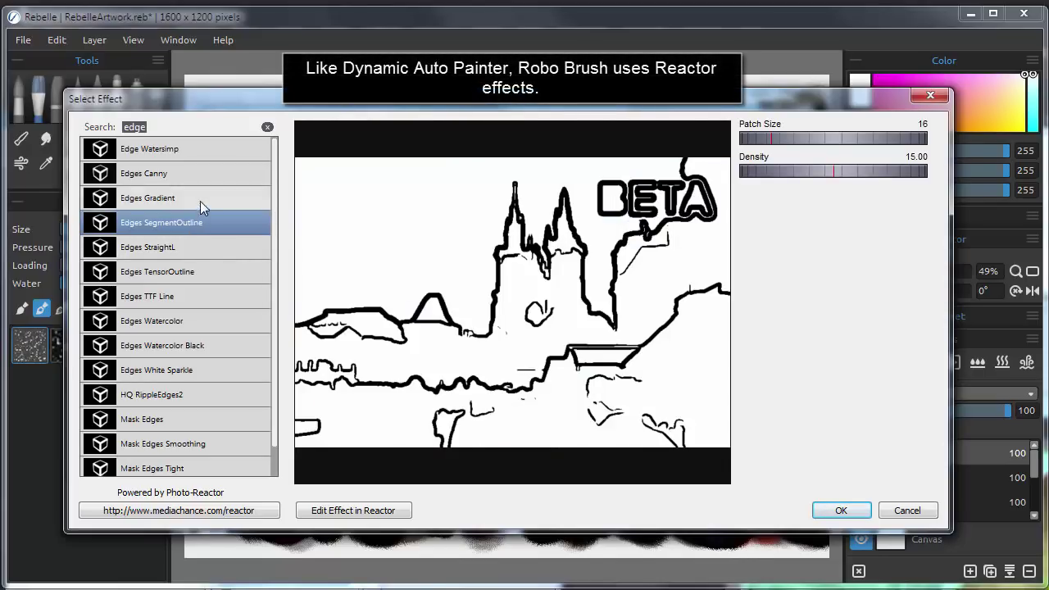
click(203, 199)
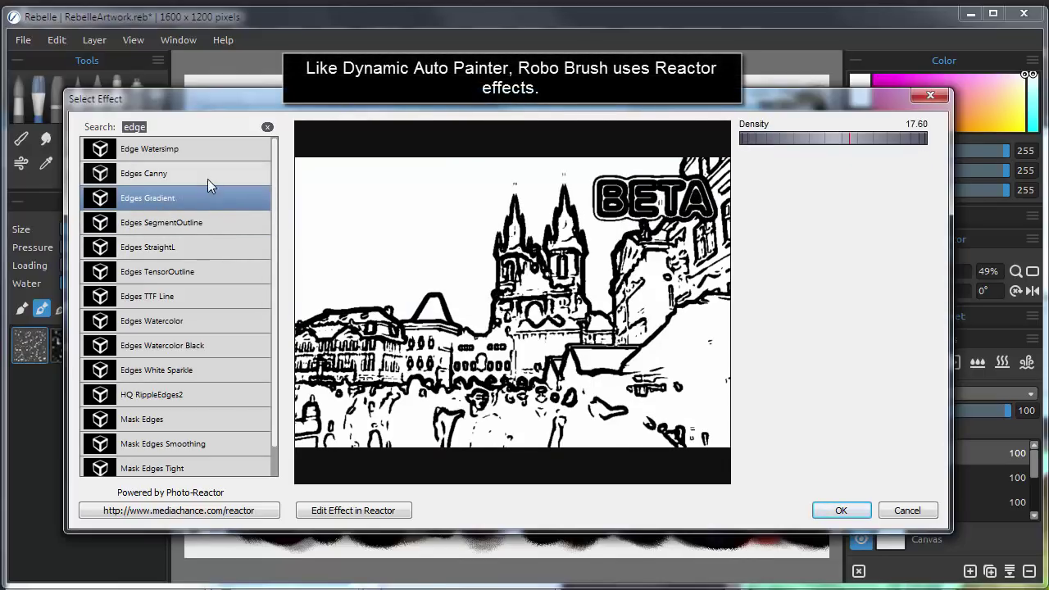
click(207, 176)
click(210, 197)
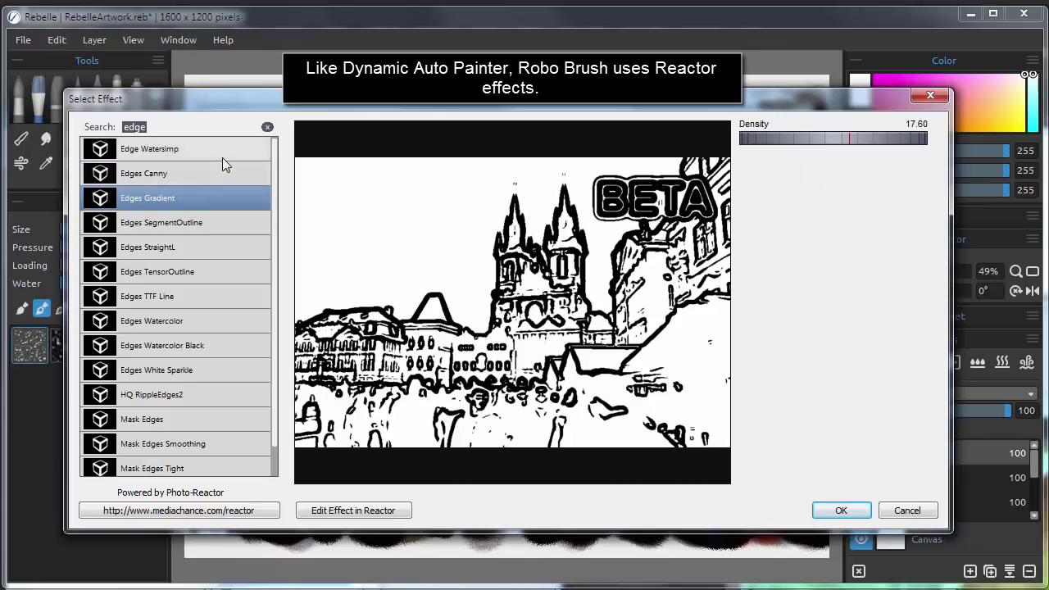
click(223, 156)
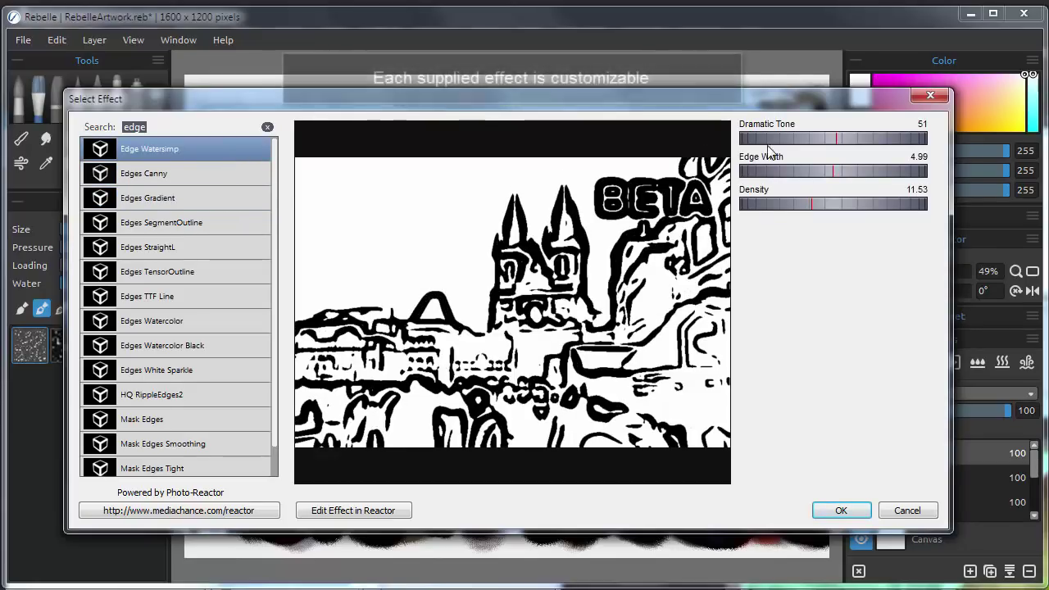
drag(836, 205, 788, 168)
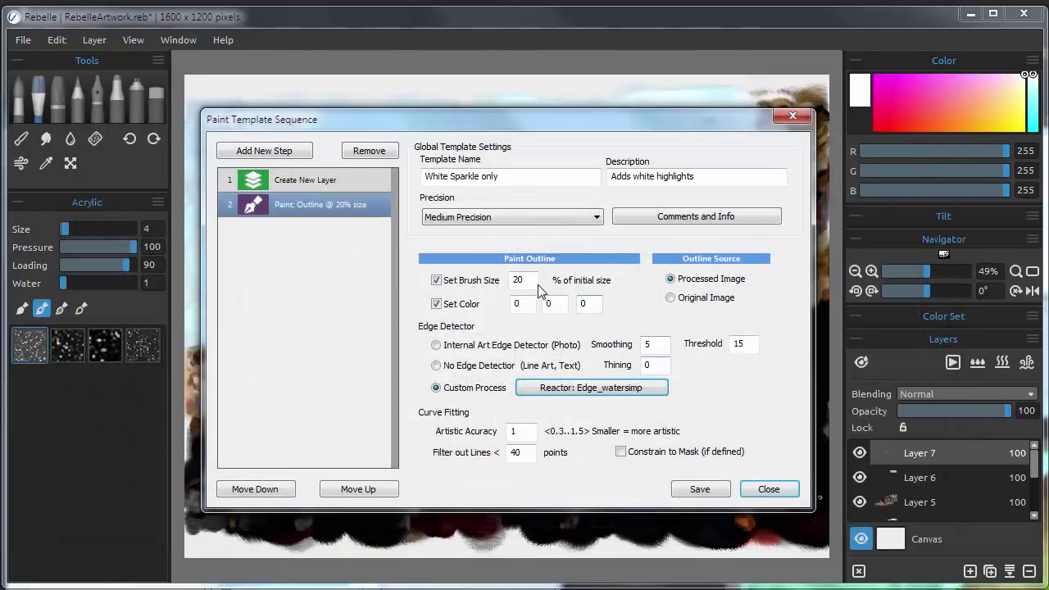
Step: Set the outline brush size to 10% of the initial size and start painting with the edited template
drag(524, 281, 483, 287)
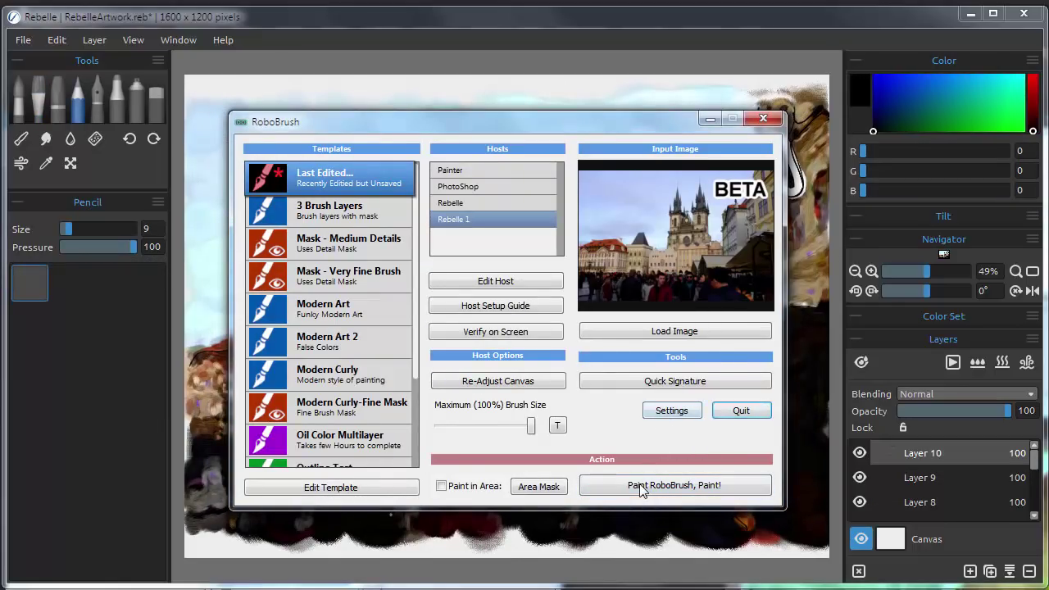
click(643, 487)
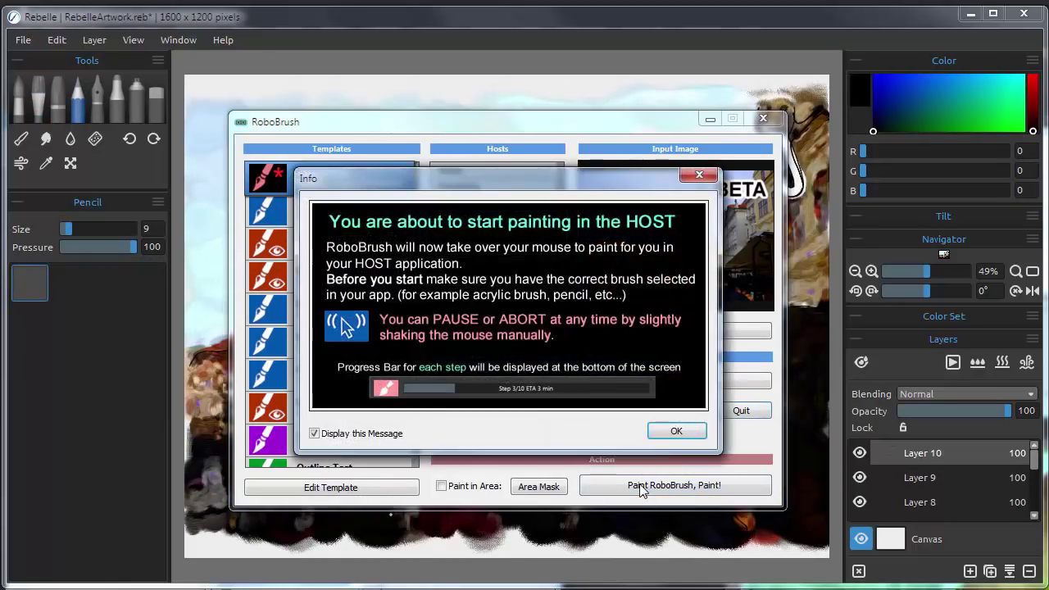
click(675, 433)
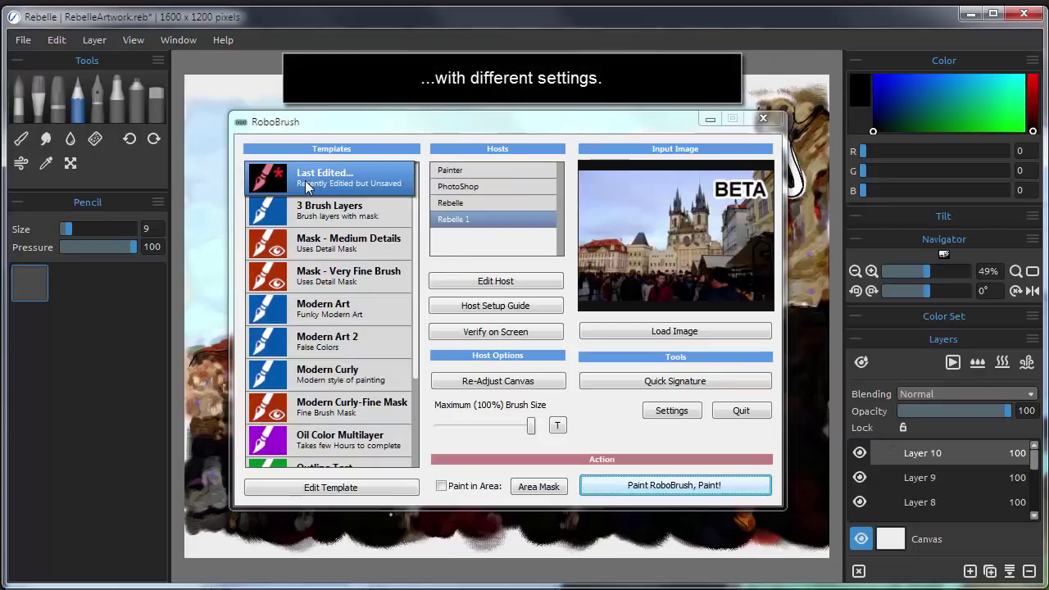
Step: Reopen the last edited template and set its Paint: Outline step to filter out lines under 5 points
right_click(326, 184)
click(332, 191)
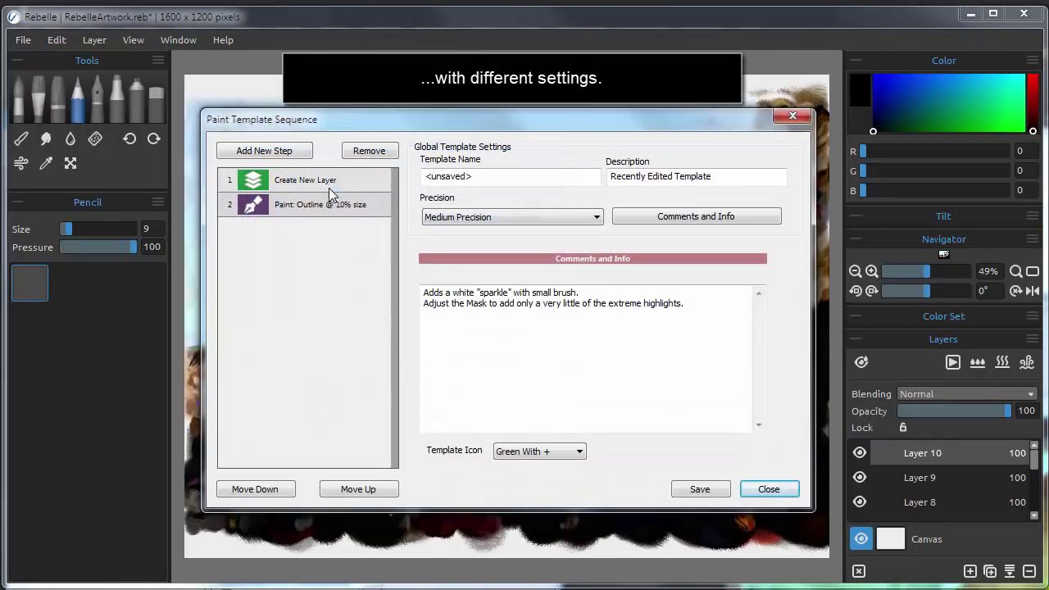
click(323, 207)
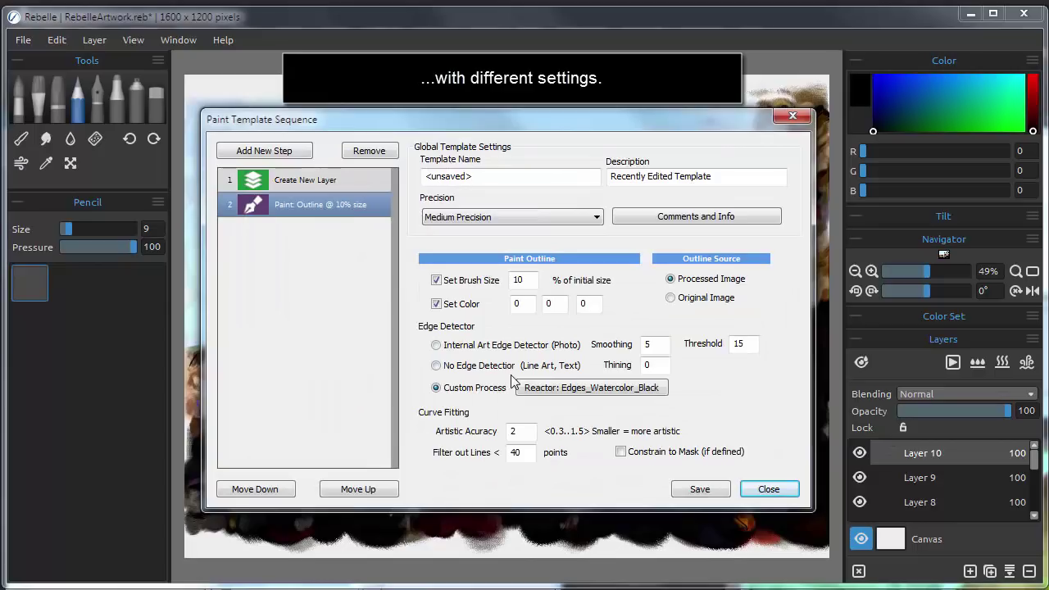
double_click(507, 453)
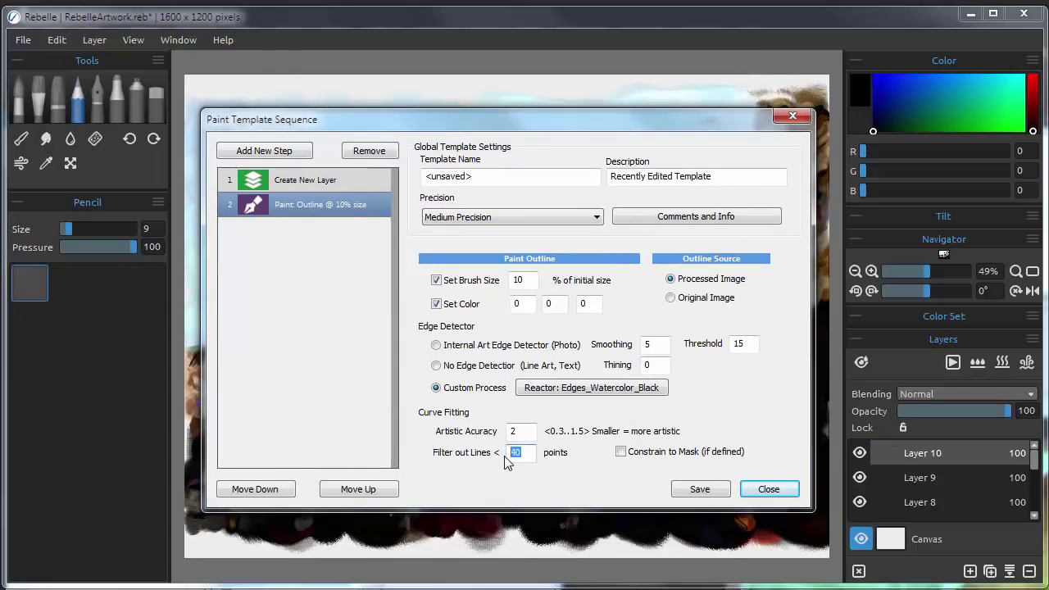
text(10)
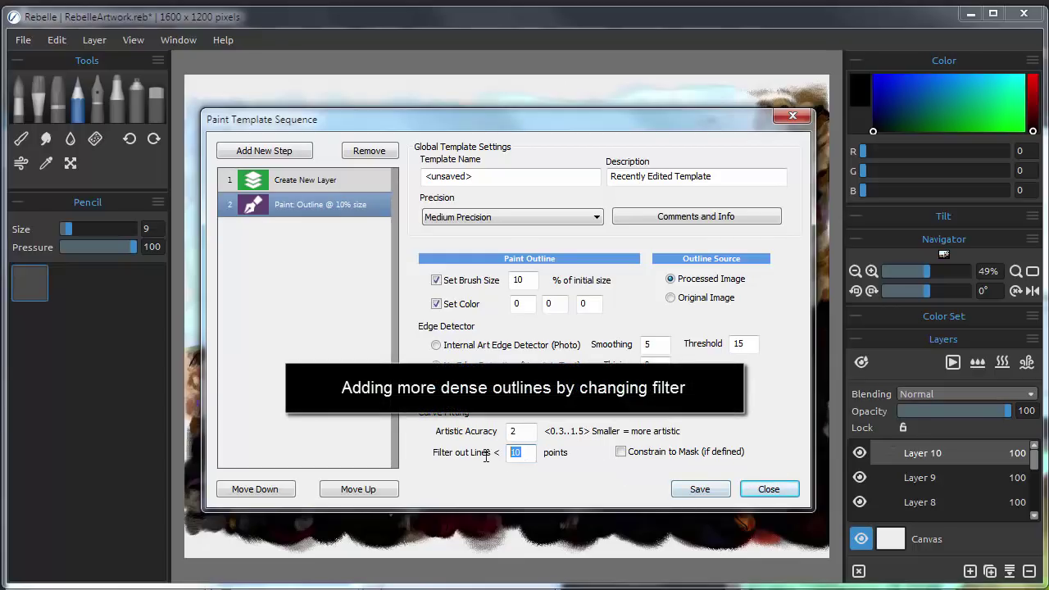
text(54)
text(5)
click(764, 488)
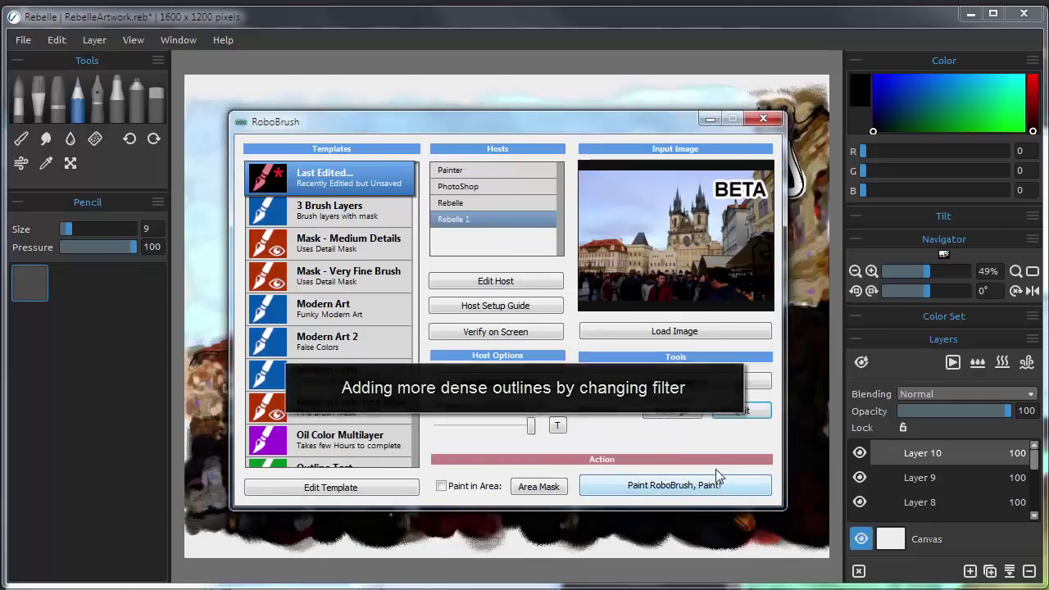
Step: Start painting the denser outlines with the last edited template
click(649, 485)
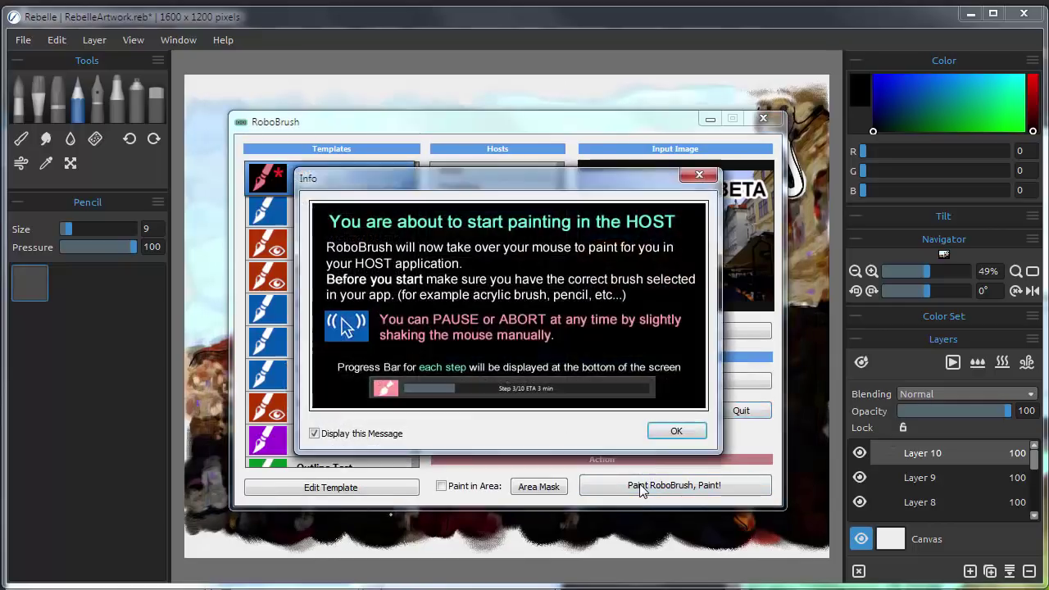
click(670, 436)
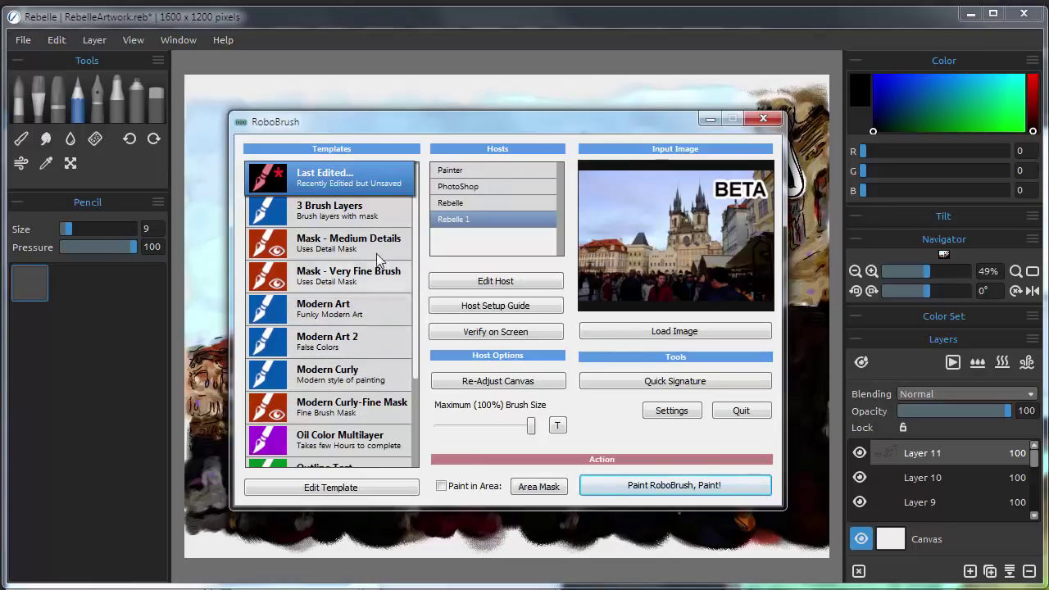
Step: Reopen the last edited template and set its Paint: Outline color to white (255, 255, 255)
right_click(355, 176)
click(380, 188)
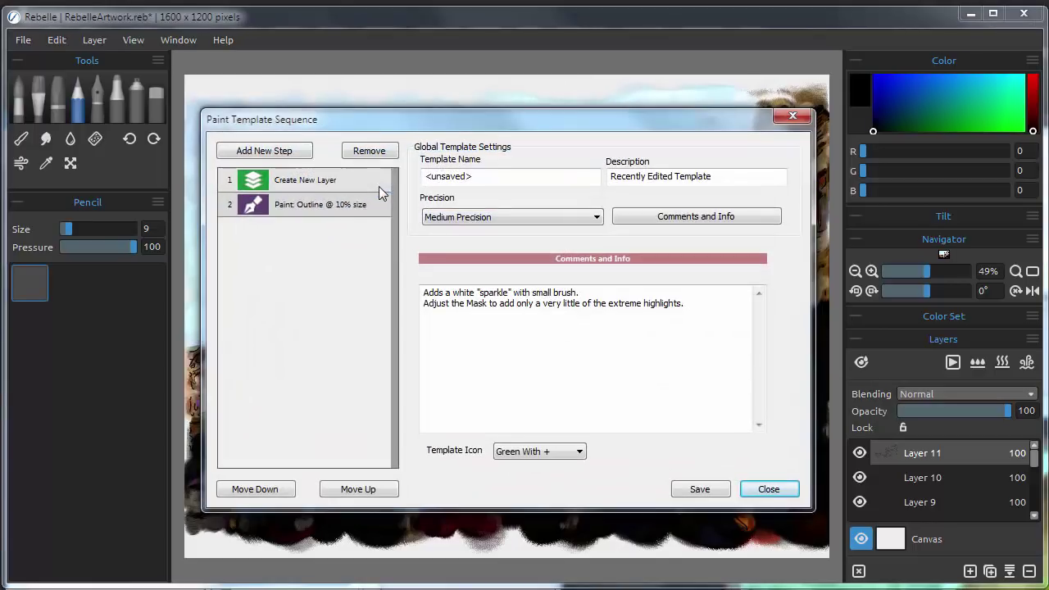
click(345, 206)
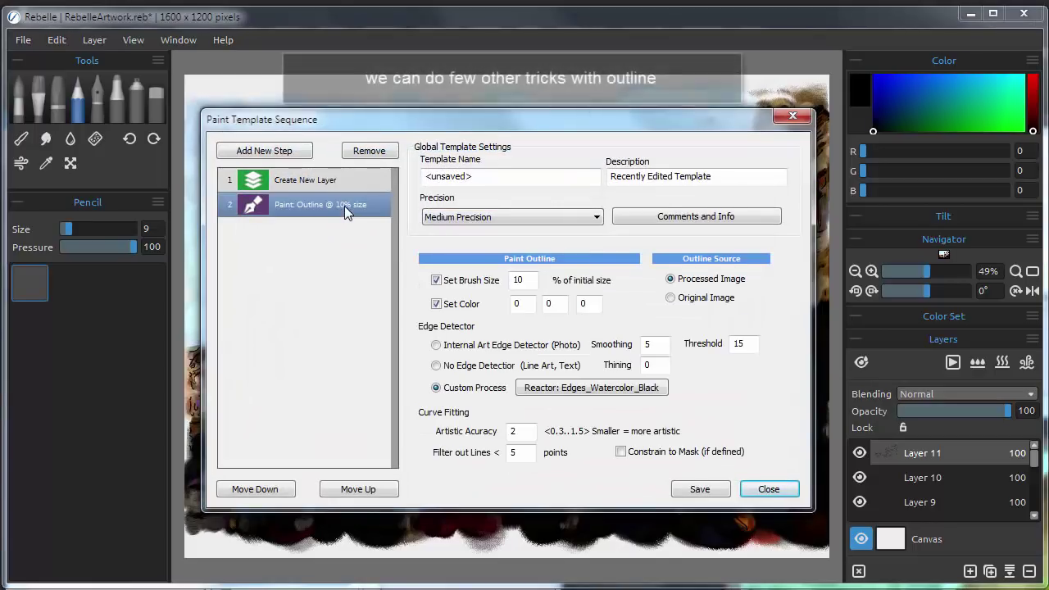
click(518, 303)
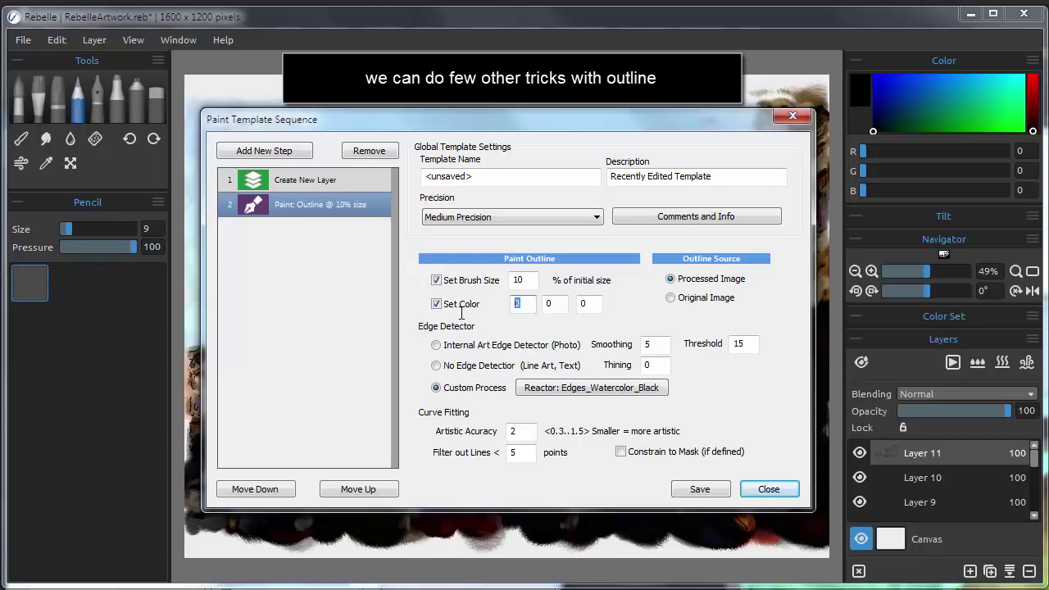
text(255)
key(Tab)
text(255)
click(584, 304)
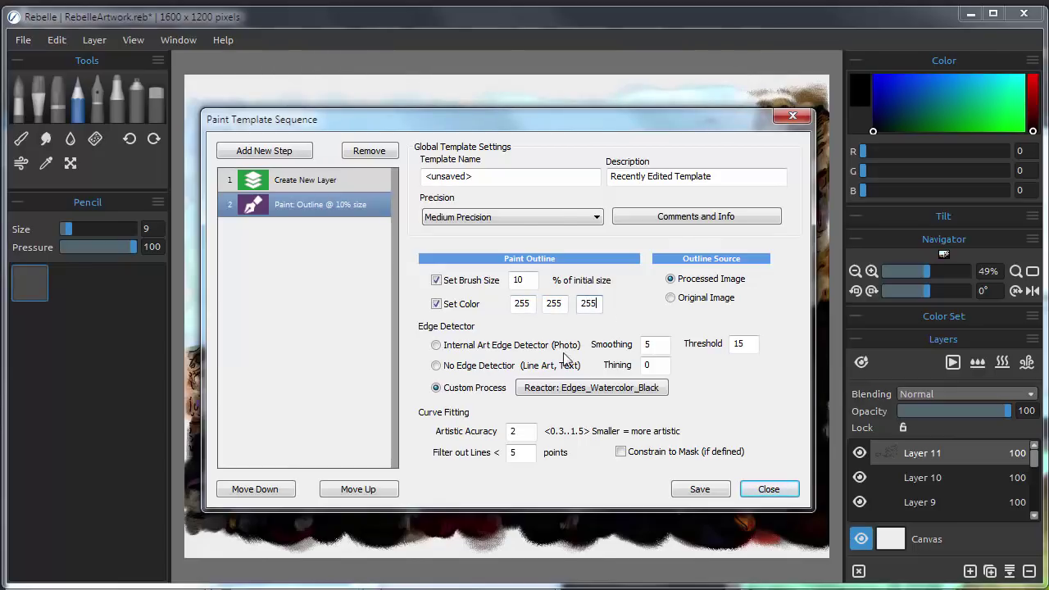
Step: Change the outline's custom process to Edges White Sparkle with Contrast 11, Clip 151 and Expand 0.10
click(553, 390)
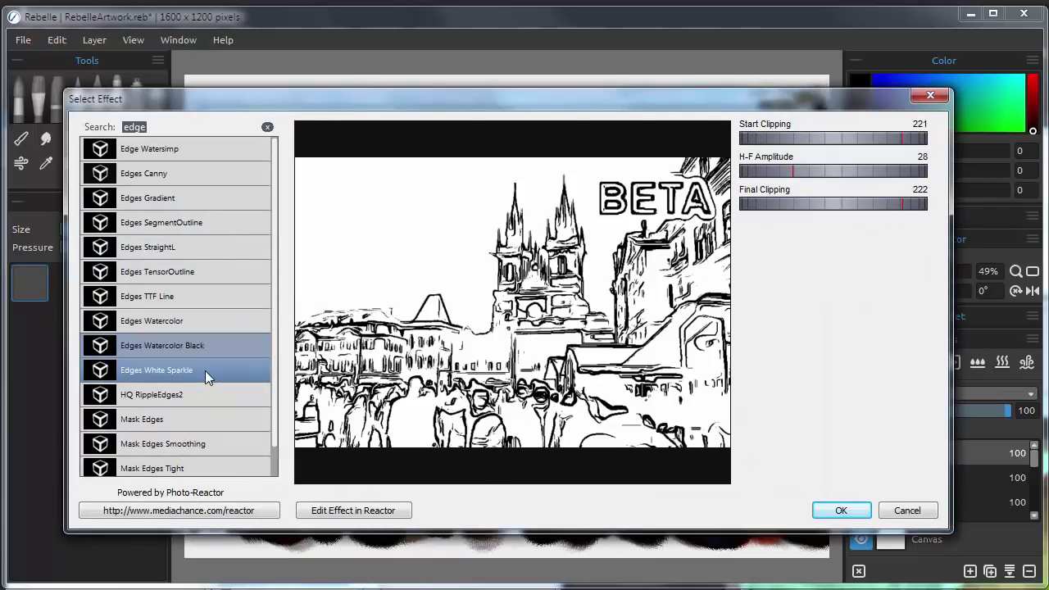
click(205, 370)
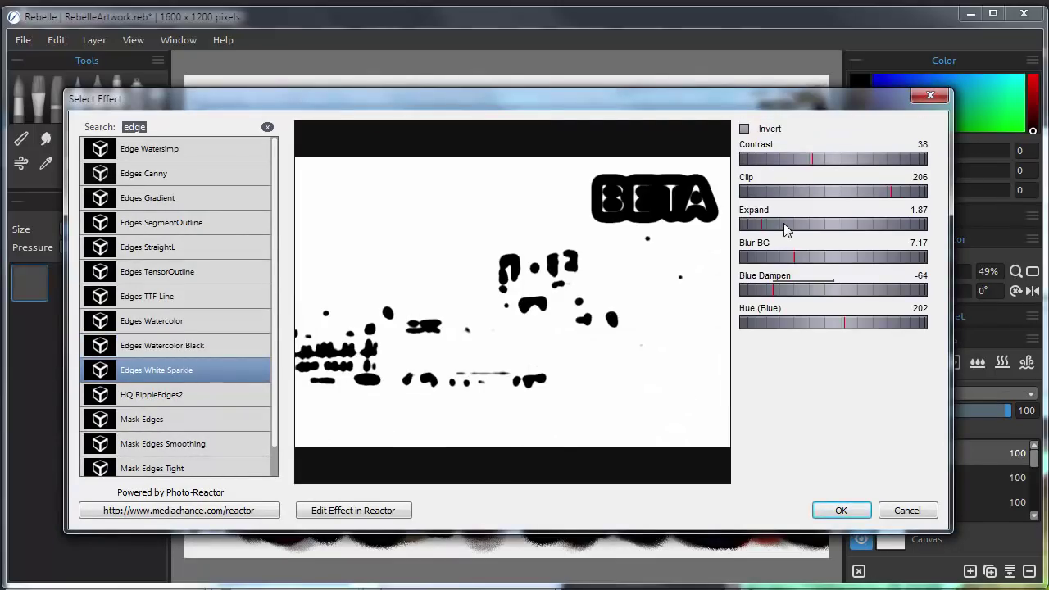
drag(784, 223, 767, 162)
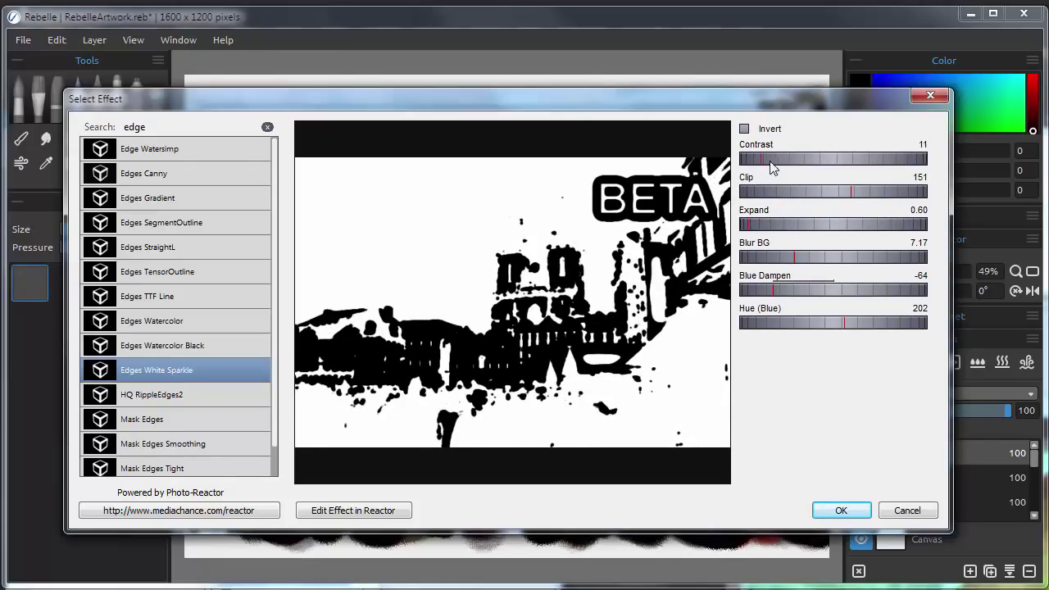
drag(797, 220, 792, 220)
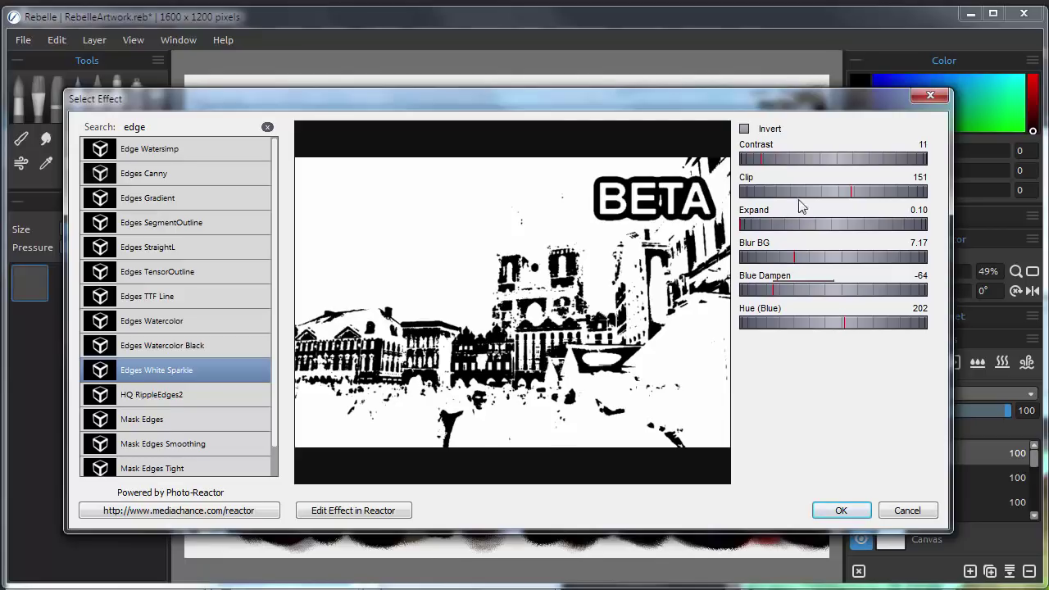
click(844, 509)
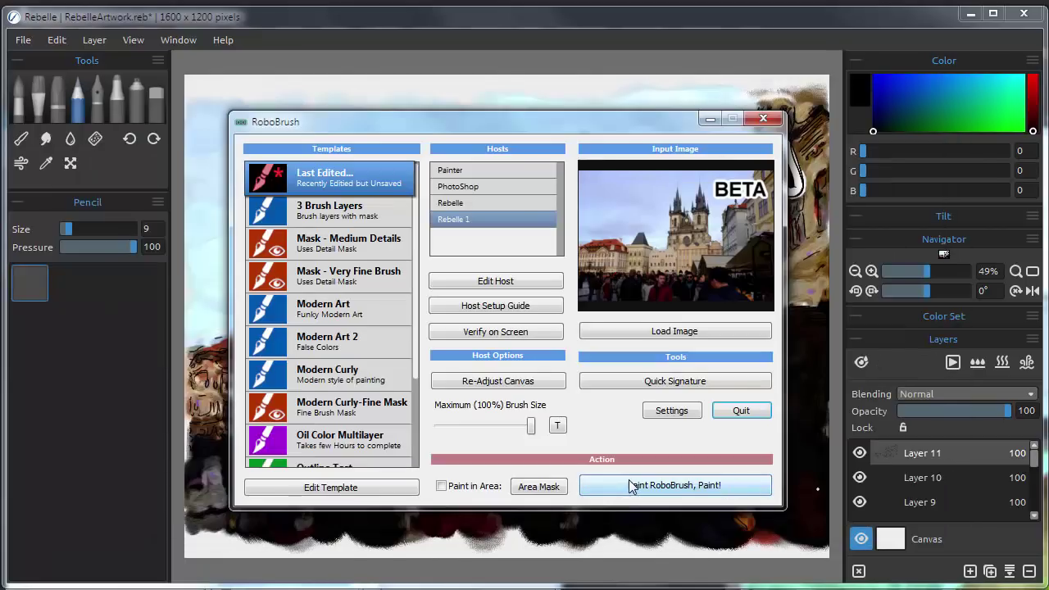
Step: Paint the white outlines with the edited template and blend Layer 12 down with Pin Light at 33 opacity
click(628, 487)
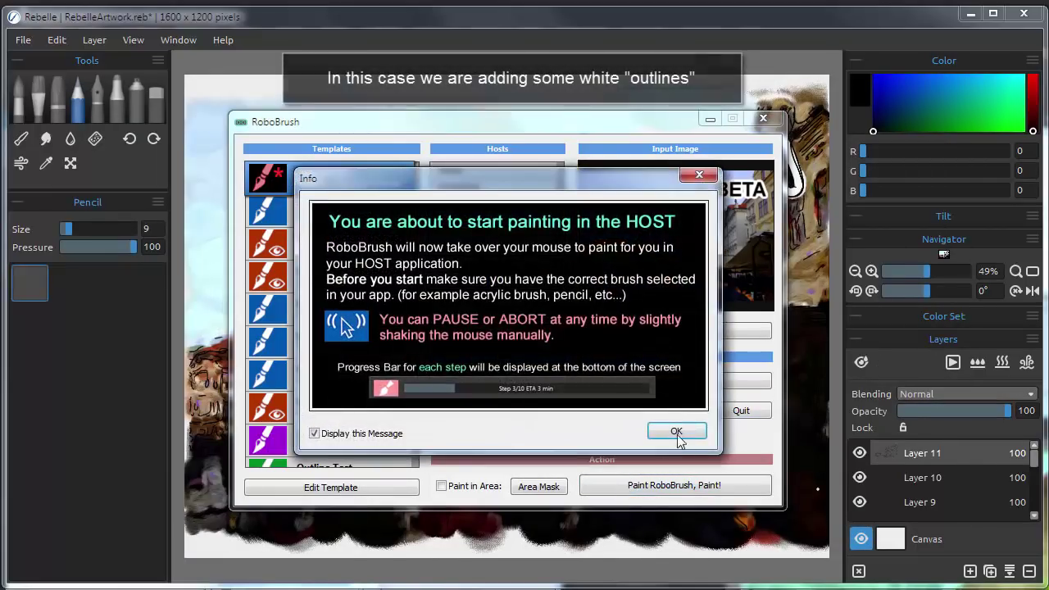
click(686, 430)
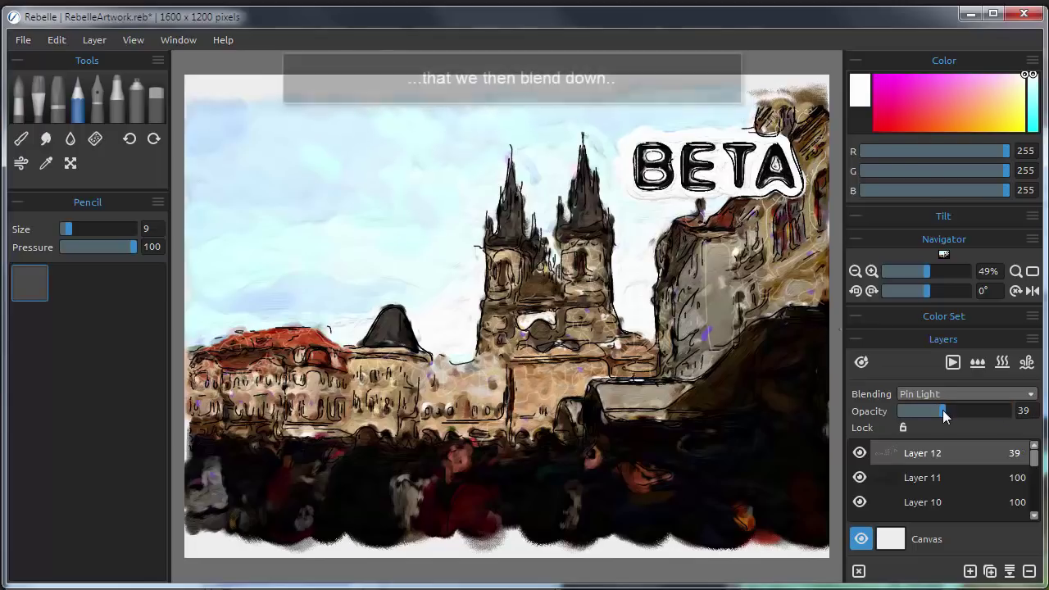
drag(942, 416, 938, 416)
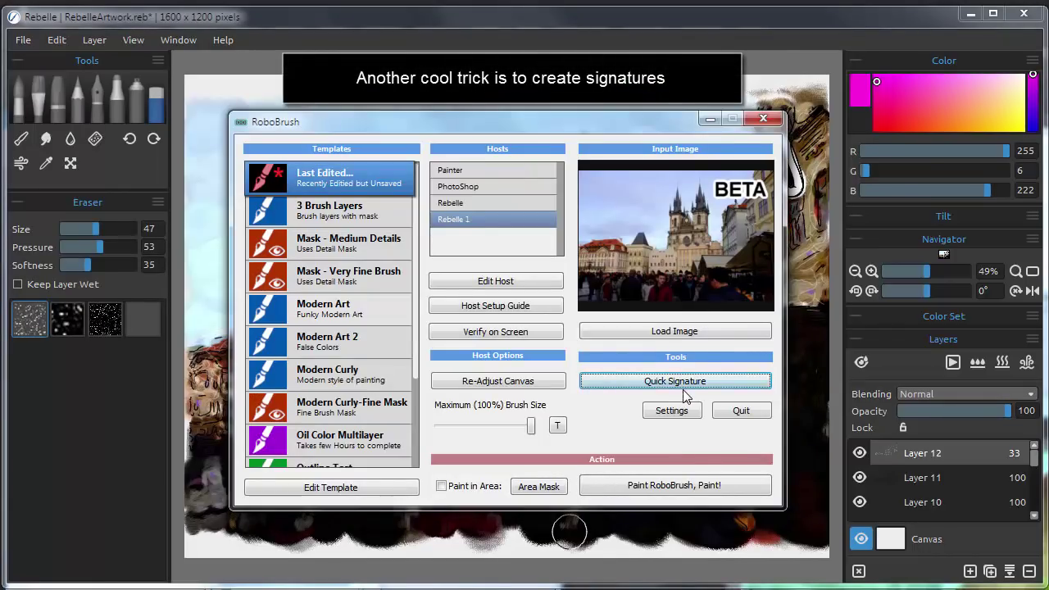
Step: Create a new Quick Signature drawing and raise its auto-smoothing close to the maximum
click(695, 383)
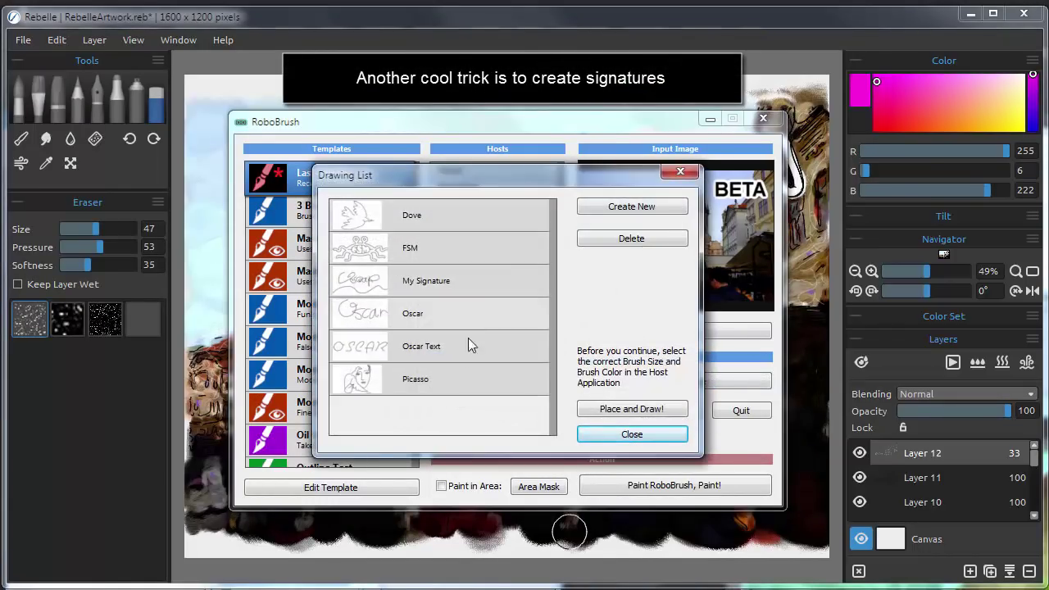
click(656, 207)
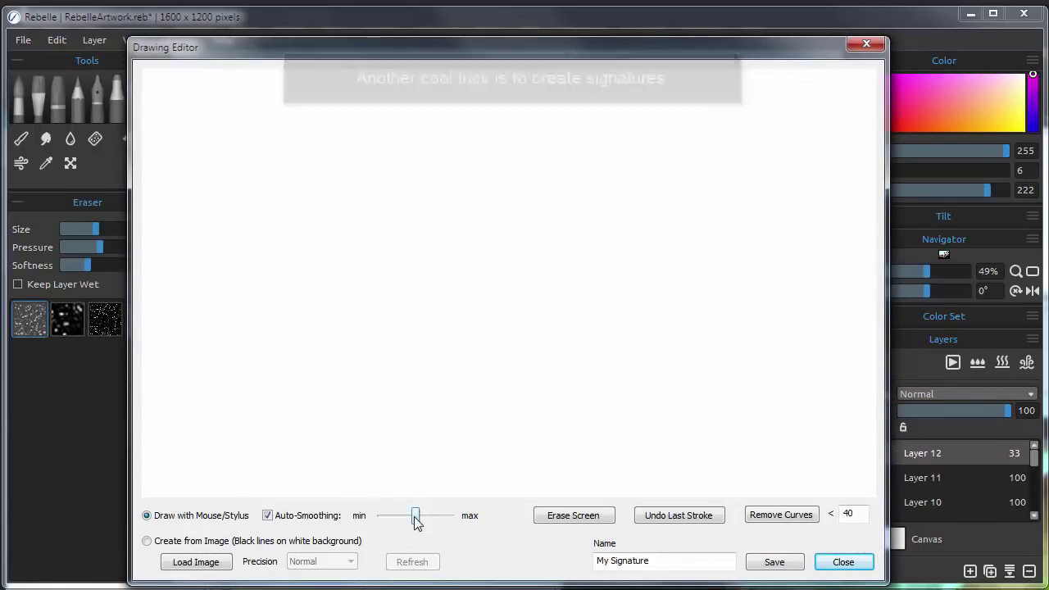
drag(415, 517, 433, 523)
Step: Handwrite "RoboBrush" across the drawing canvas and add a curled flourish underneath
drag(270, 119, 237, 263)
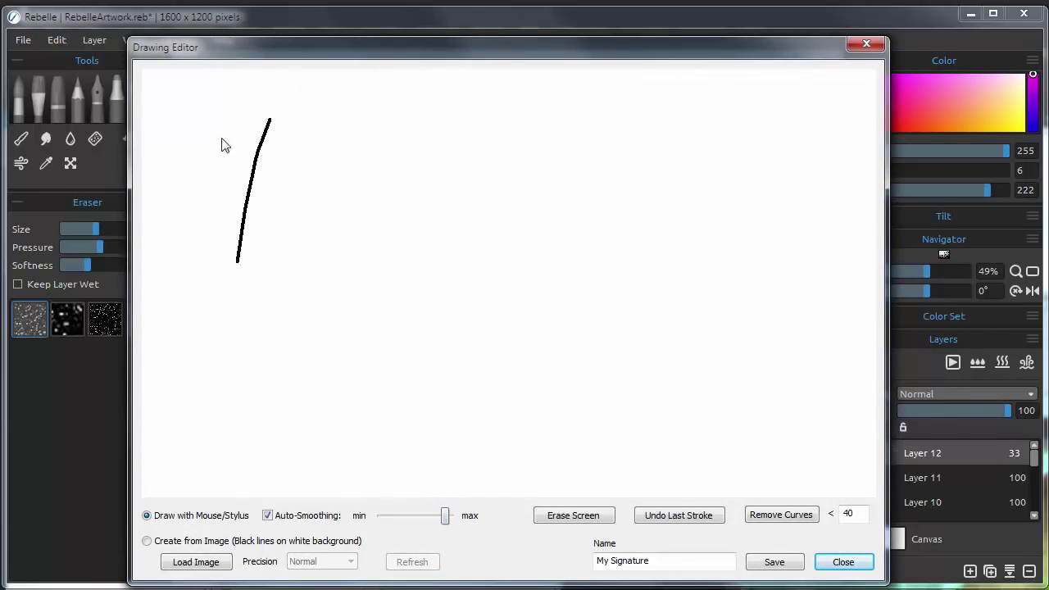
mouse_move(221, 137)
mouse_down()
mouse_move(281, 171)
mouse_move(288, 241)
mouse_up()
mouse_move(332, 189)
mouse_down()
mouse_move(312, 243)
mouse_move(336, 215)
mouse_up()
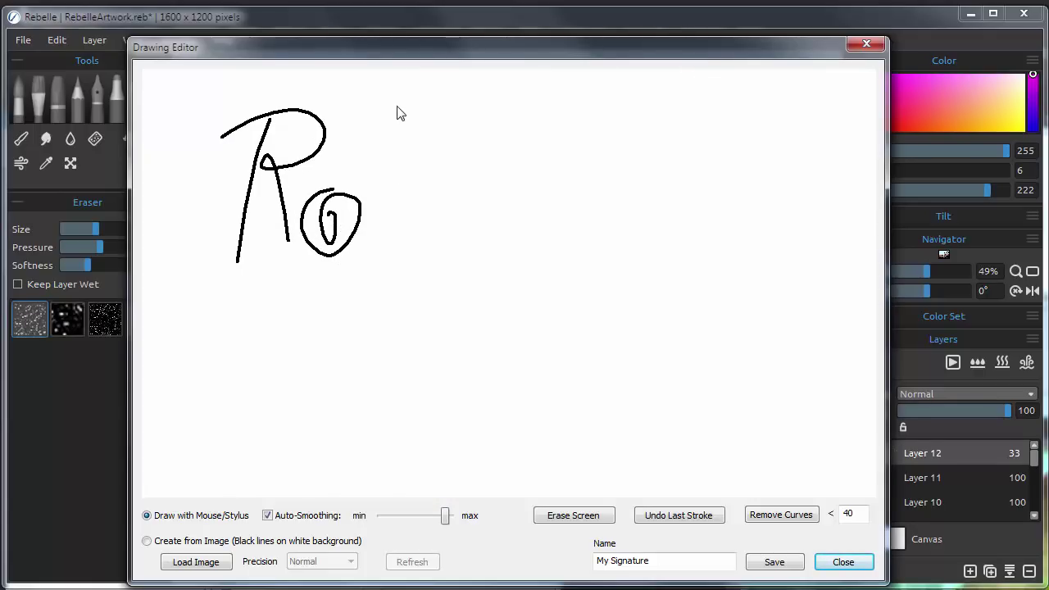
drag(398, 105, 368, 255)
mouse_move(374, 194)
mouse_down()
mouse_move(429, 241)
mouse_move(378, 238)
mouse_up()
mouse_move(477, 195)
mouse_down()
mouse_move(443, 217)
mouse_move(503, 210)
mouse_move(474, 220)
mouse_up()
mouse_move(532, 137)
mouse_down()
mouse_move(582, 171)
mouse_move(595, 256)
mouse_move(523, 223)
mouse_move(614, 243)
mouse_move(638, 210)
mouse_move(689, 246)
mouse_up()
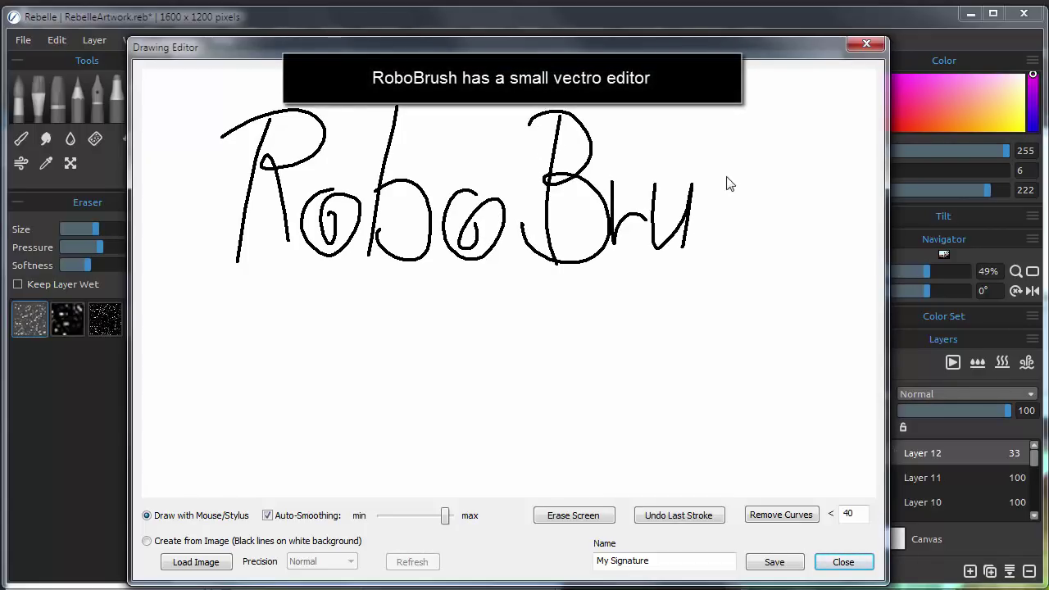
mouse_move(733, 182)
mouse_down()
mouse_move(730, 251)
mouse_move(695, 283)
mouse_up()
mouse_move(767, 100)
mouse_down()
mouse_move(748, 227)
mouse_move(775, 181)
mouse_move(801, 235)
mouse_up()
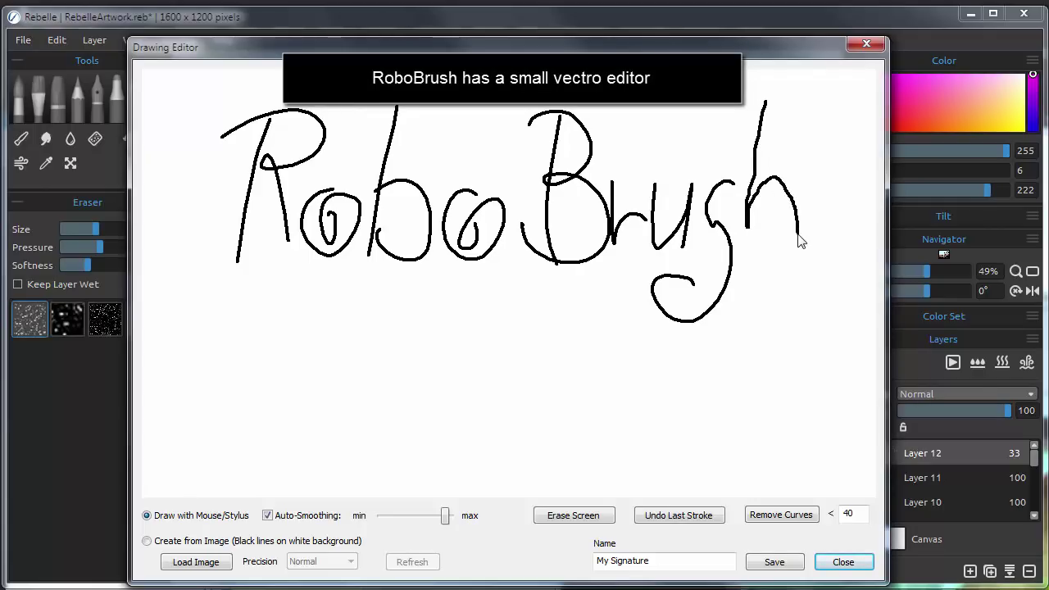
mouse_move(182, 422)
mouse_down()
mouse_move(592, 320)
mouse_move(519, 342)
mouse_up()
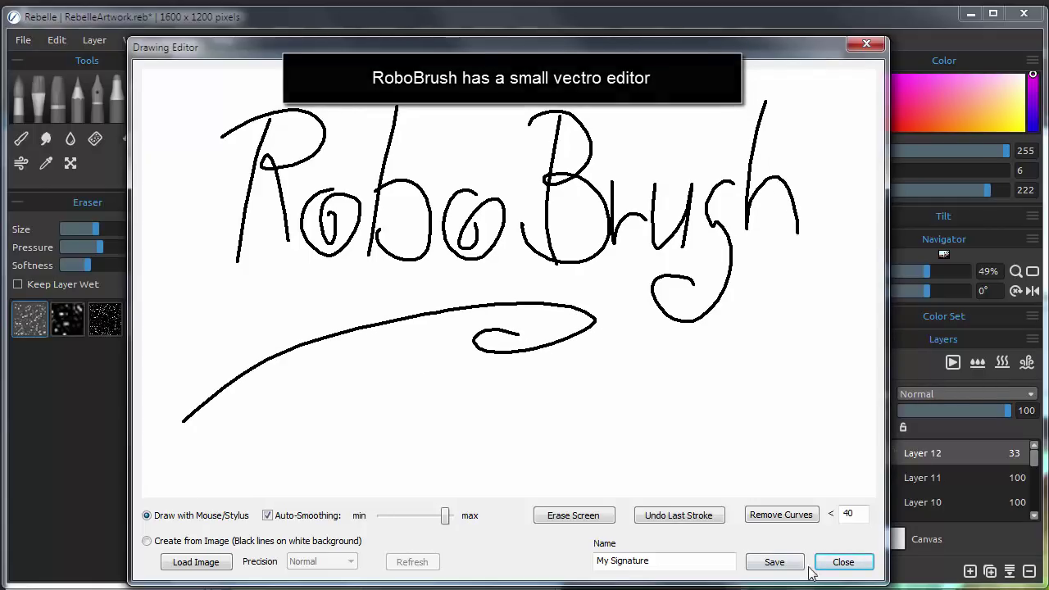
Step: Name the signature drawing RB and save it
drag(705, 562, 504, 556)
text(RB)
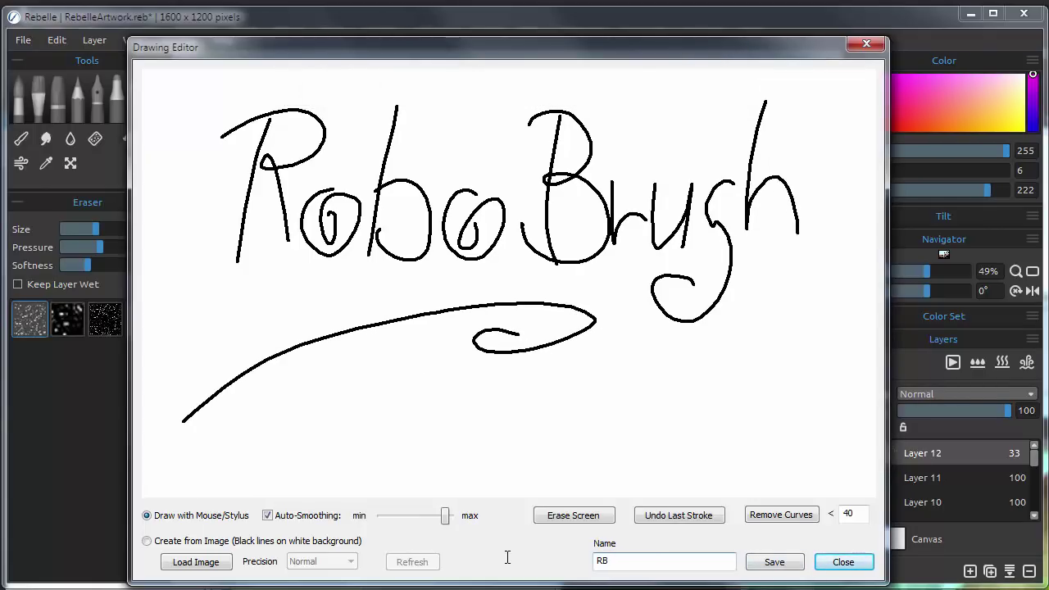
click(775, 562)
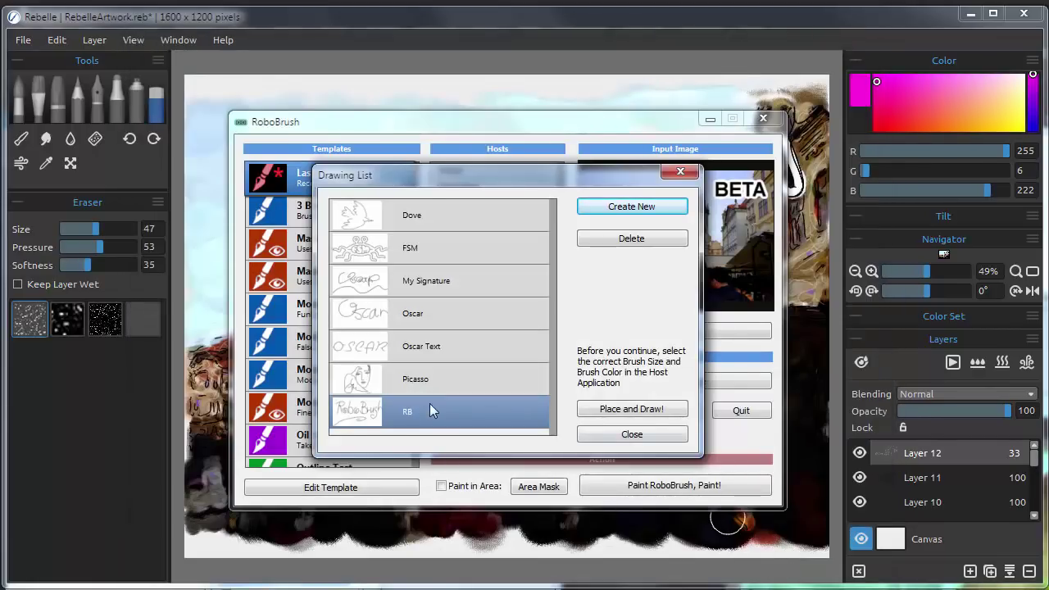
Step: Place the RB signature on the canvas and size it to fit the painting's lower-right corner
click(611, 409)
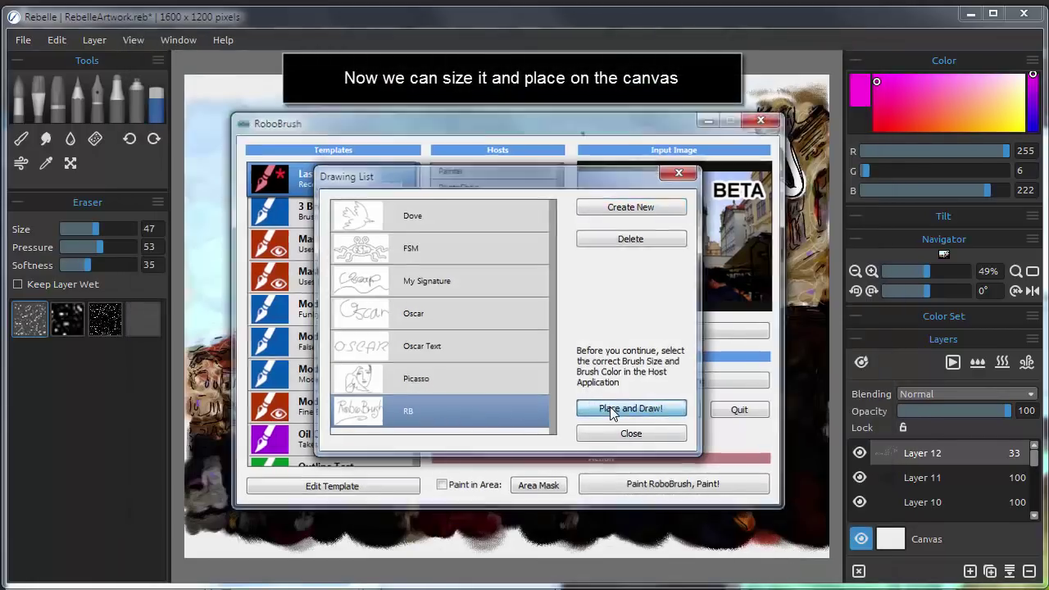
drag(749, 514, 569, 403)
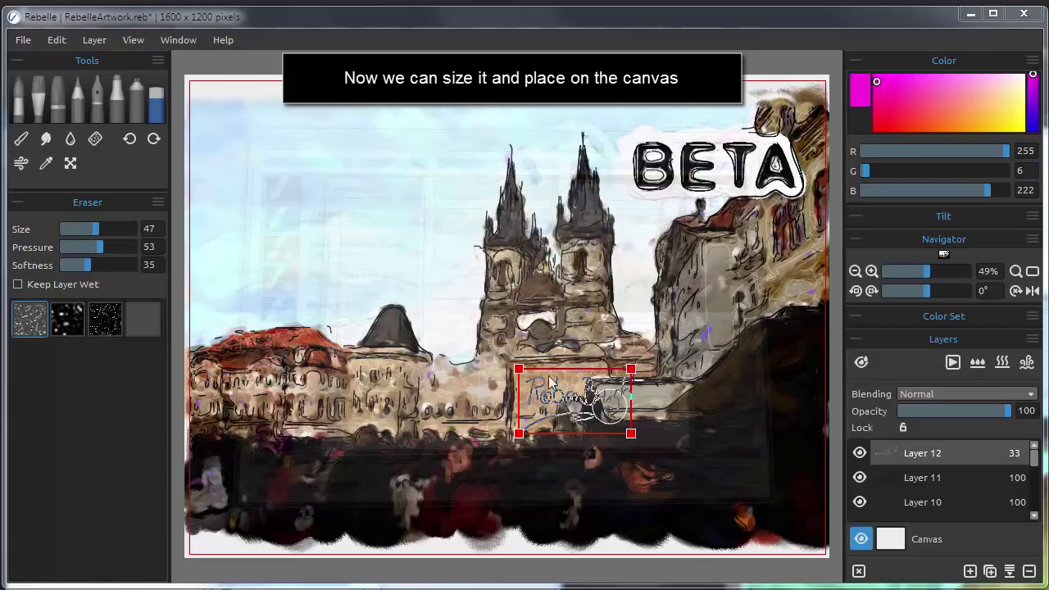
mouse_move(525, 375)
mouse_down()
mouse_move(426, 297)
mouse_move(377, 306)
mouse_up()
mouse_move(452, 362)
mouse_down()
mouse_move(570, 418)
mouse_move(489, 476)
mouse_move(267, 261)
mouse_move(597, 435)
mouse_up()
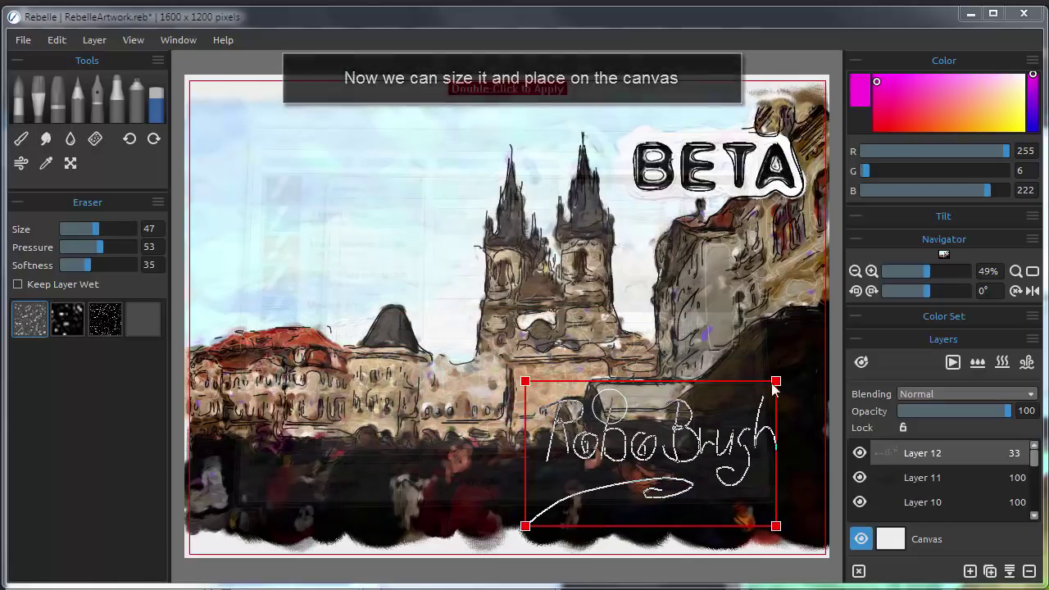
mouse_move(777, 383)
mouse_down()
mouse_move(656, 472)
mouse_move(811, 467)
mouse_up()
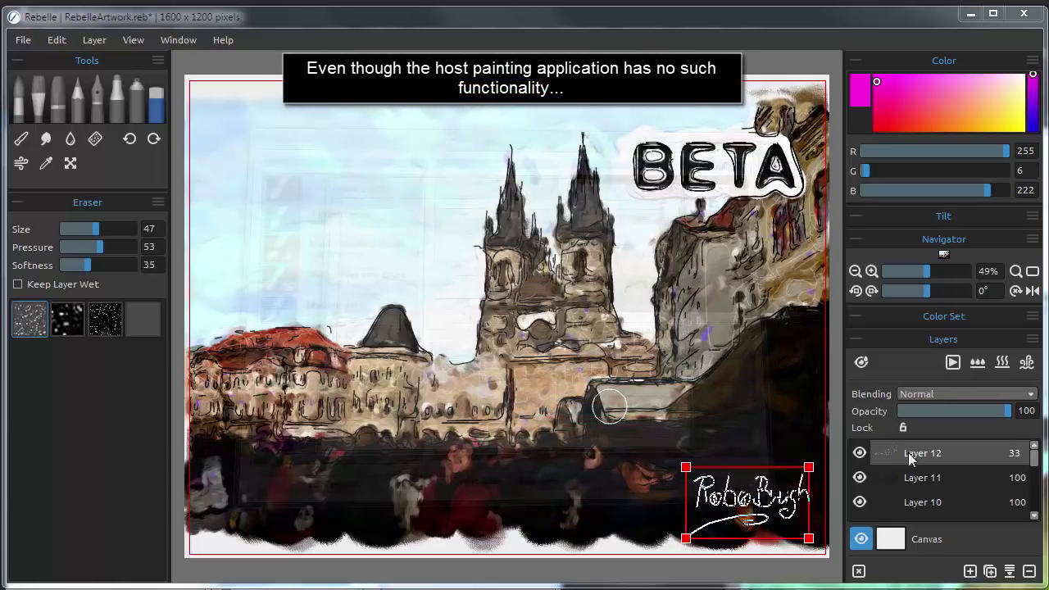
Step: Add a layer above Layer 12 and draw the placed signature on it in red (255, 8, 29) with a size 10 Acrylic brush
click(969, 571)
drag(891, 104, 878, 125)
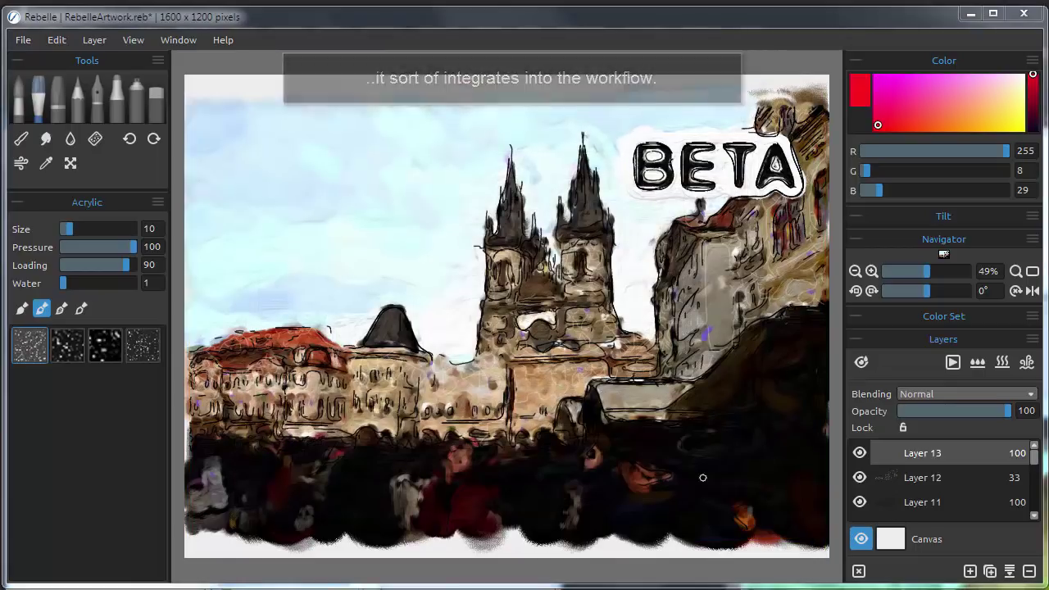
mouse_move(700, 481)
mouse_down()
mouse_move(697, 506)
mouse_move(715, 481)
mouse_move(706, 502)
mouse_move(743, 493)
mouse_move(745, 506)
mouse_move(760, 506)
mouse_move(759, 475)
mouse_move(785, 509)
mouse_up()
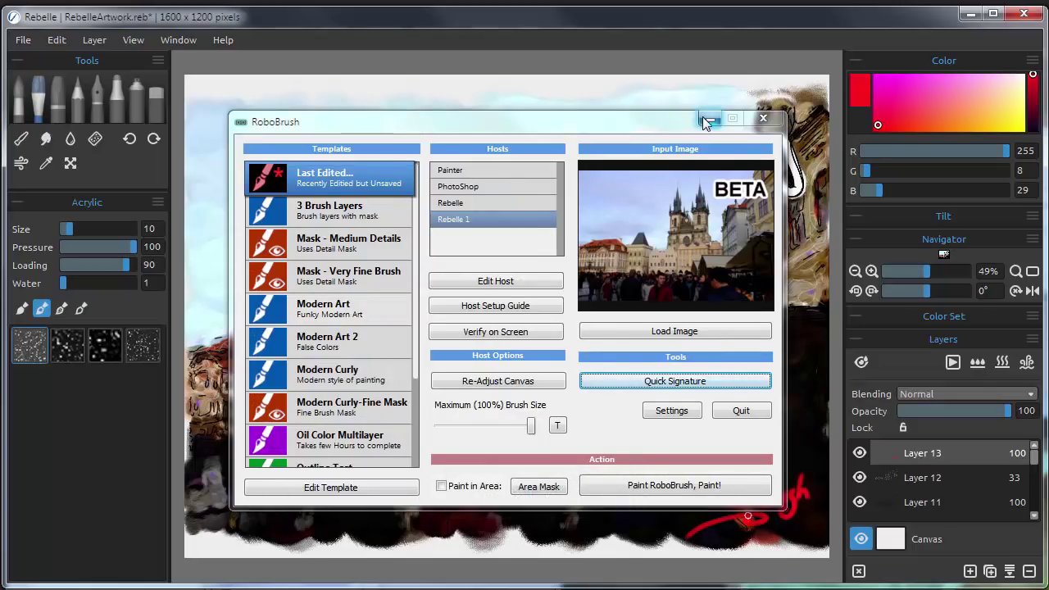
Step: Minimize RoboBrush and look over the signed painting and its layers
click(703, 116)
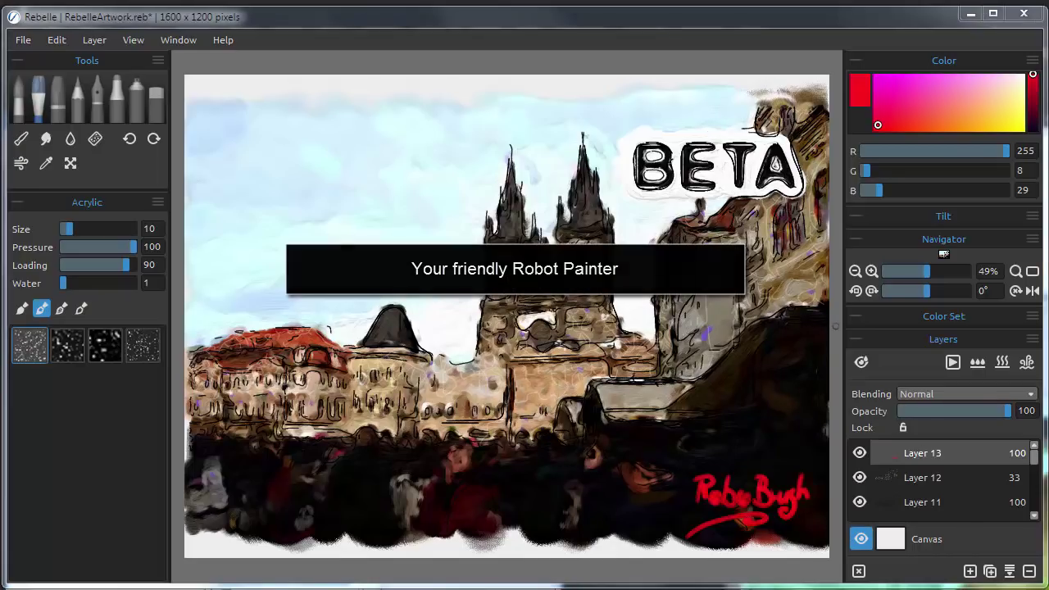
mouse_move(1033, 452)
mouse_down()
mouse_move(1037, 512)
mouse_move(1035, 457)
mouse_up()
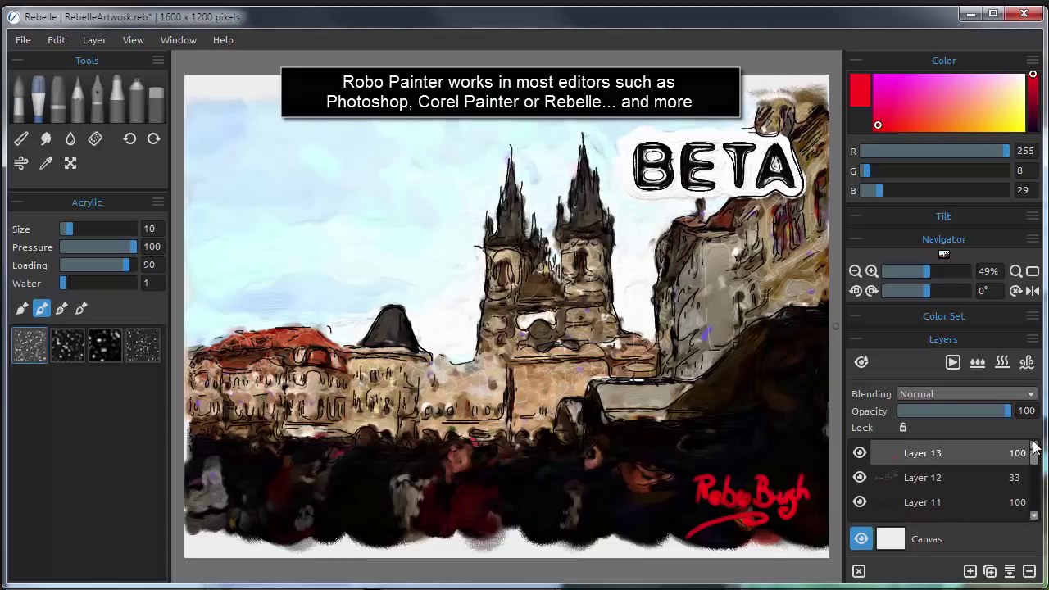